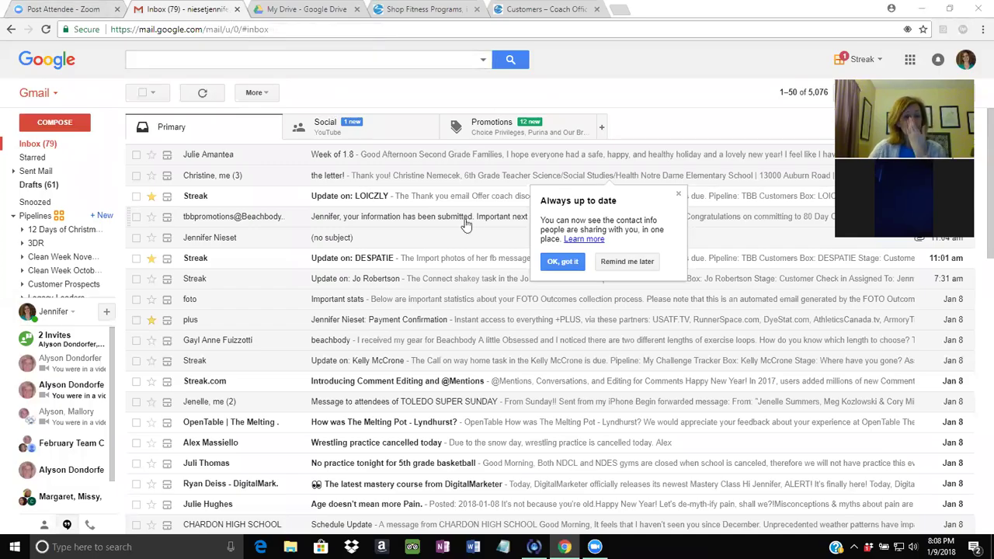
- Dismiss the contact-info notice and open the Customer Prospects pipeline
click(678, 194)
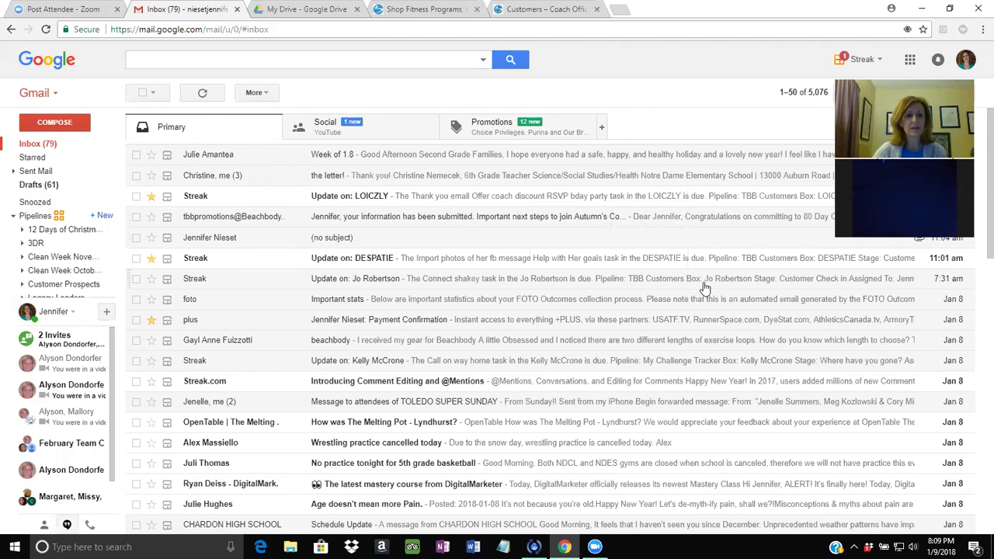
mouse_move(68, 307)
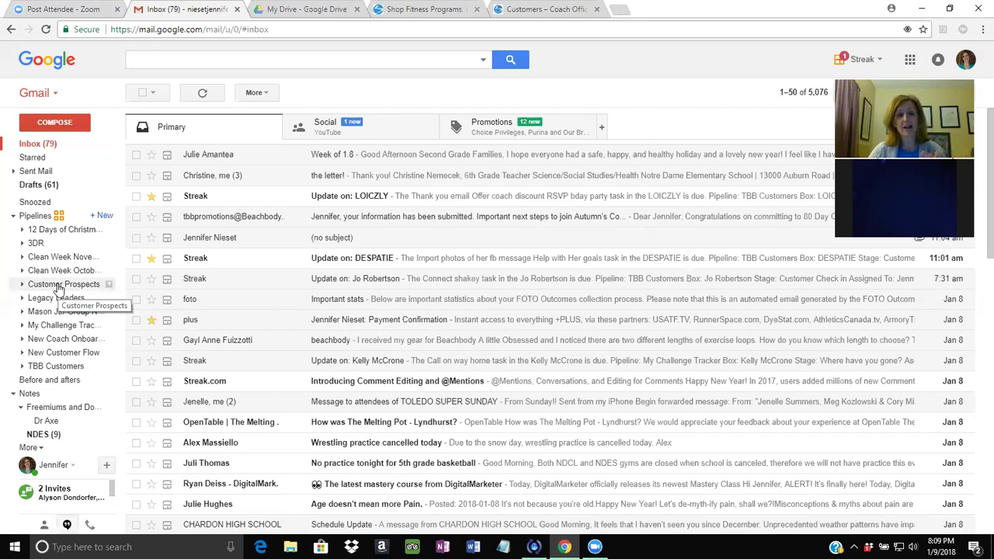
click(58, 288)
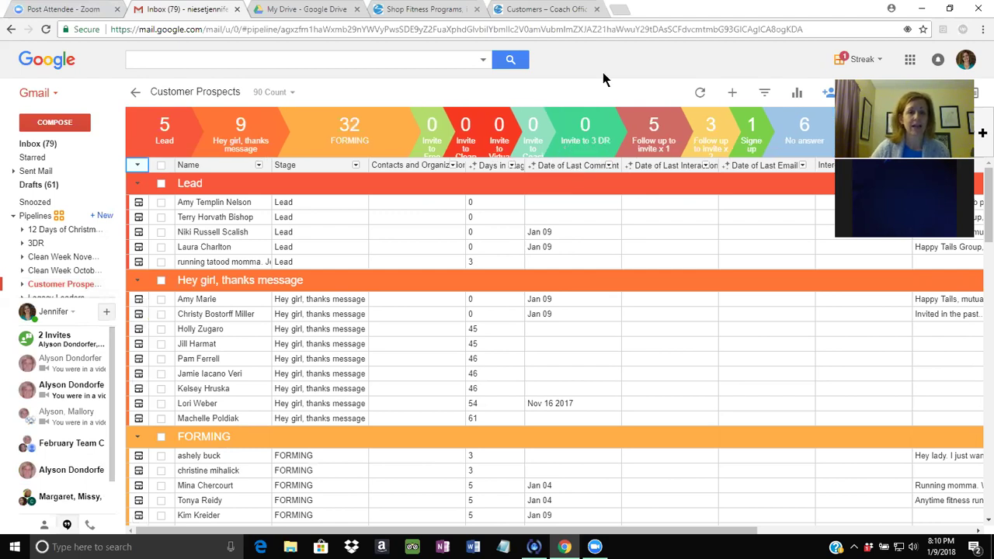
- Open Facebook in a new browser tab and return to the Customer Prospects pipeline in Gmail
click(621, 10)
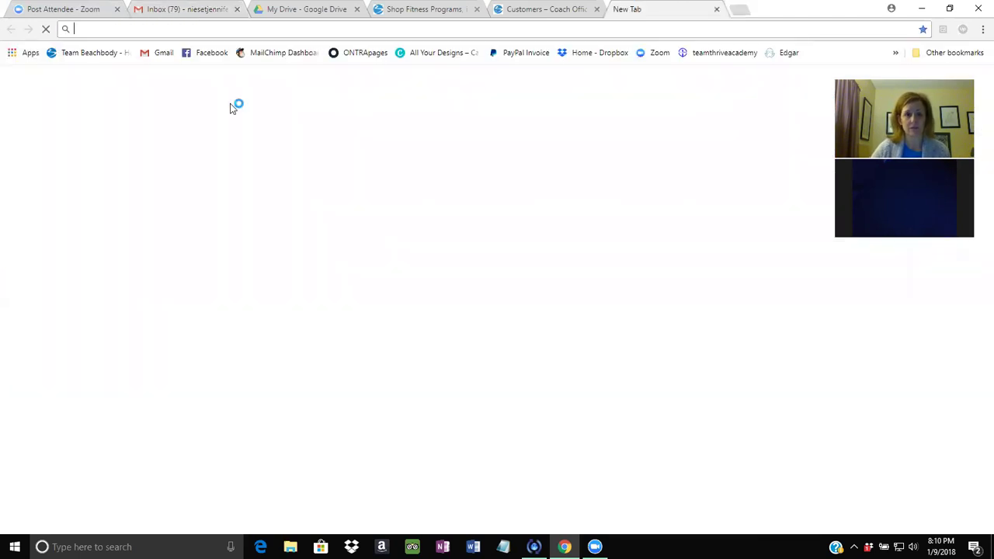
click(210, 53)
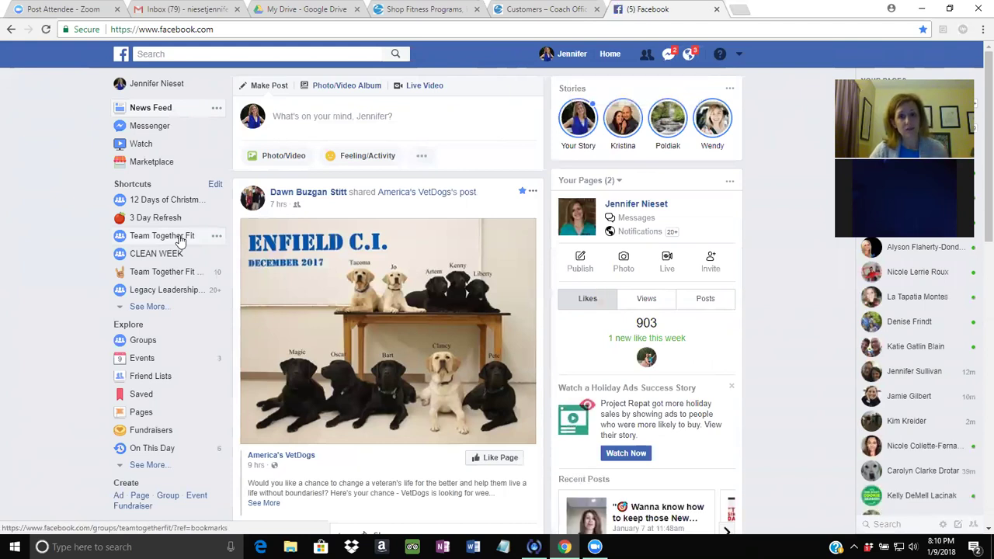
click(165, 10)
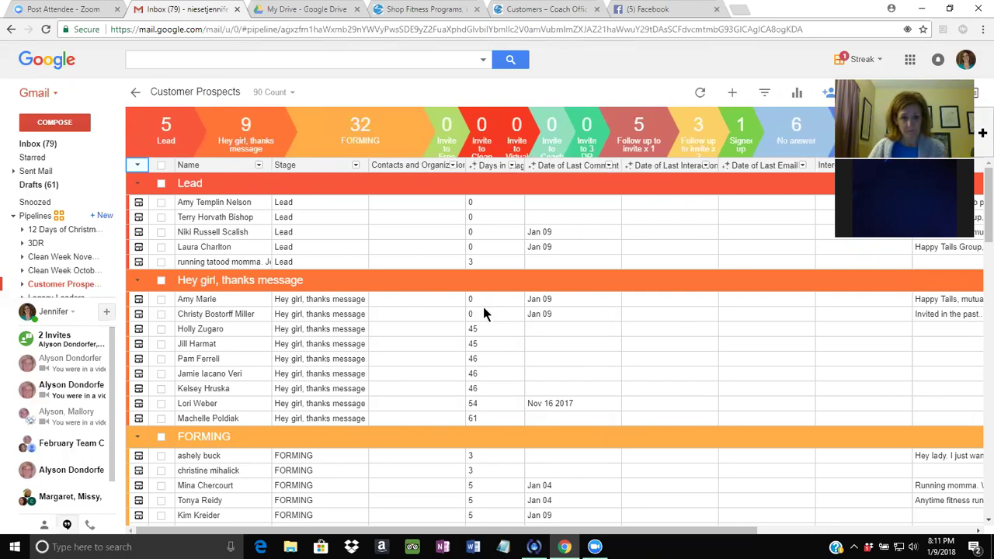
- Look through the prospects in every stage of the Customer Prospects pipeline, from Lead to Not right now
scroll(481, 314, down, 6)
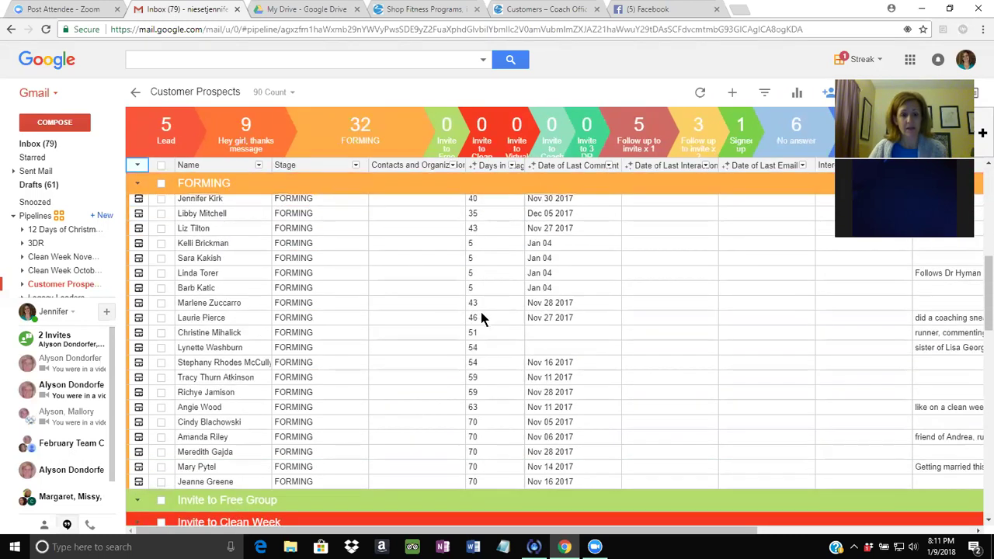
scroll(481, 318, down, 10)
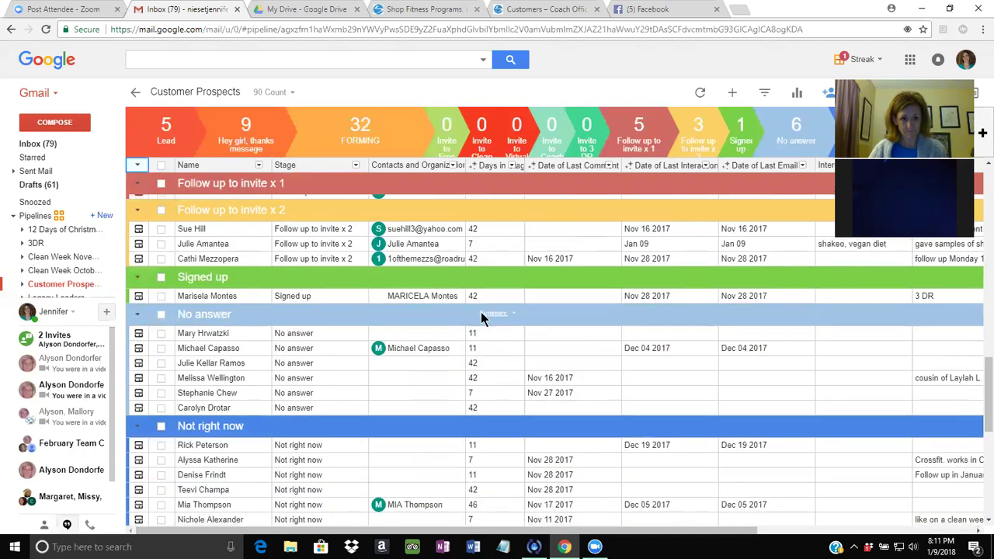
scroll(481, 312, down, 3)
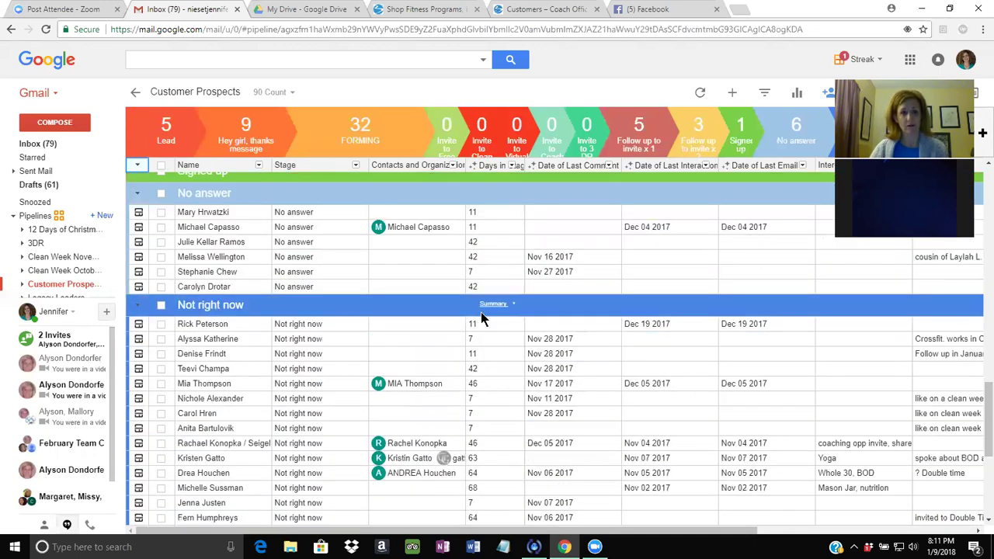
scroll(481, 315, down, 7)
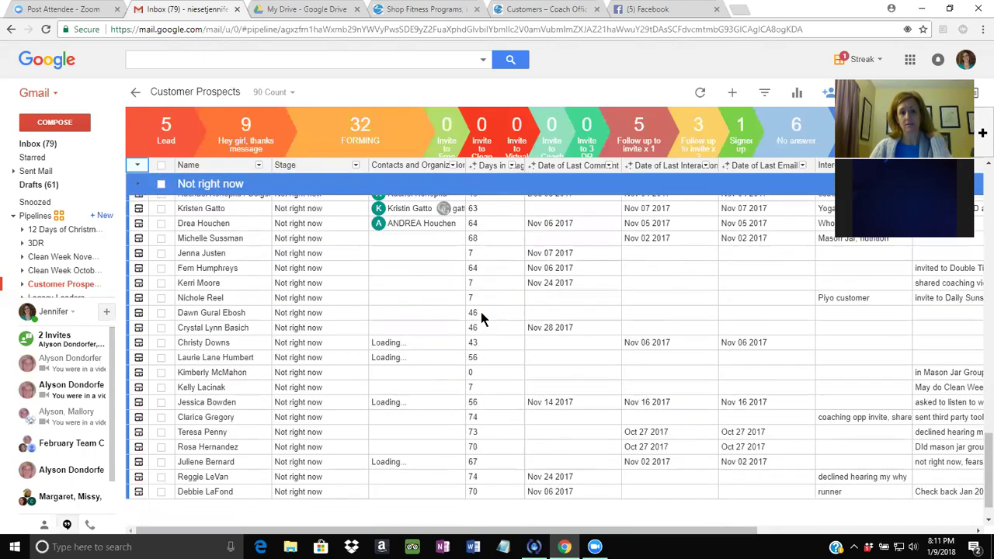
scroll(480, 311, up, 18)
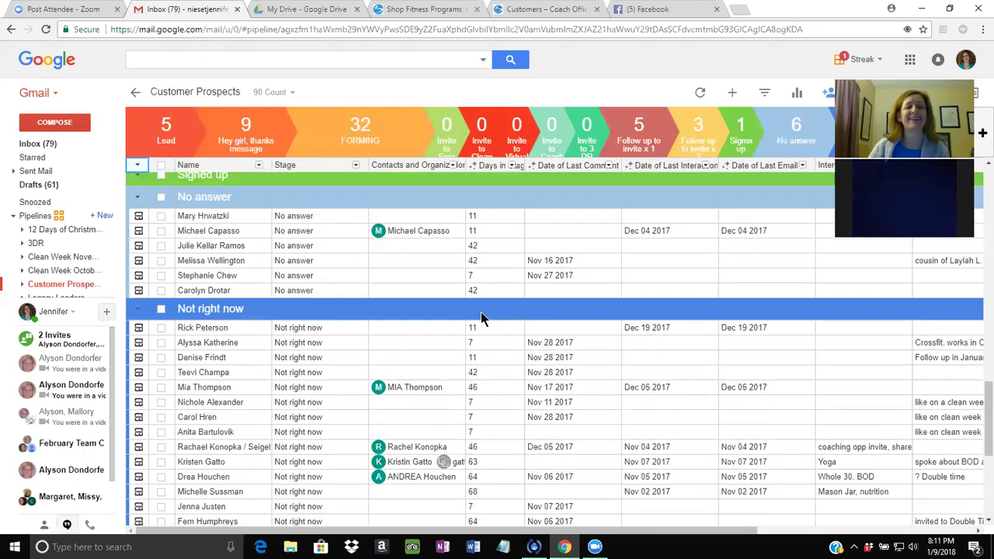
scroll(480, 315, up, 12)
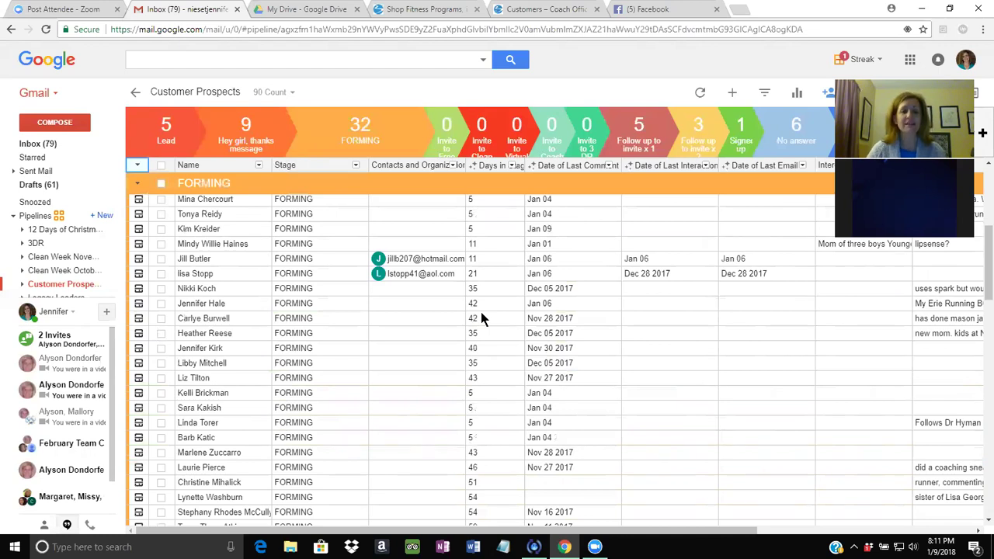
scroll(481, 315, up, 3)
scroll(481, 314, up, 2)
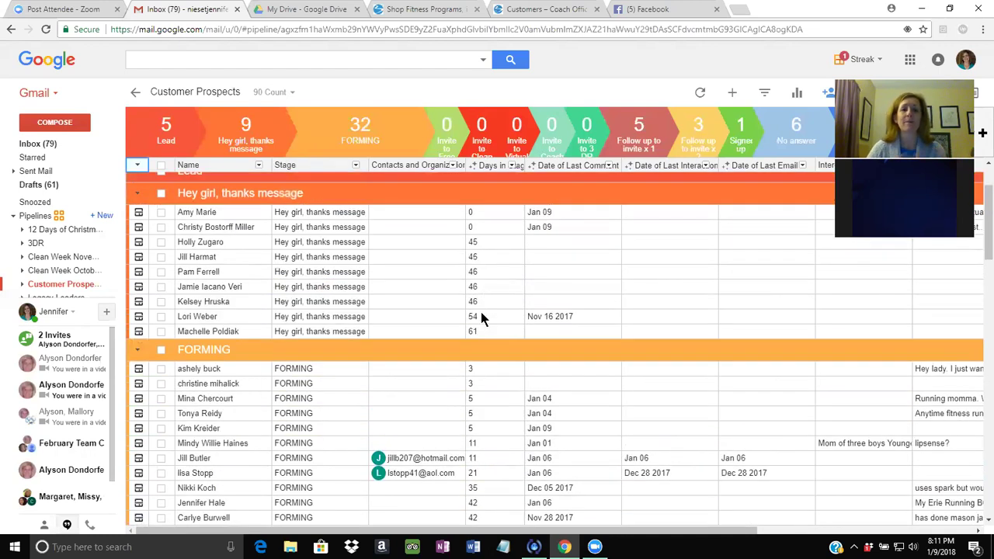
scroll(481, 312, up, 1)
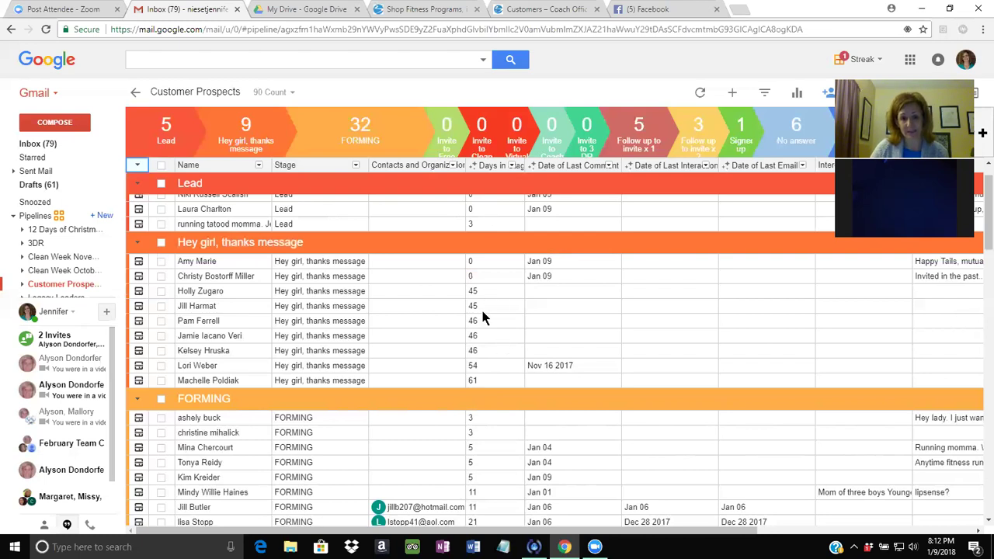
scroll(484, 351, up, 1)
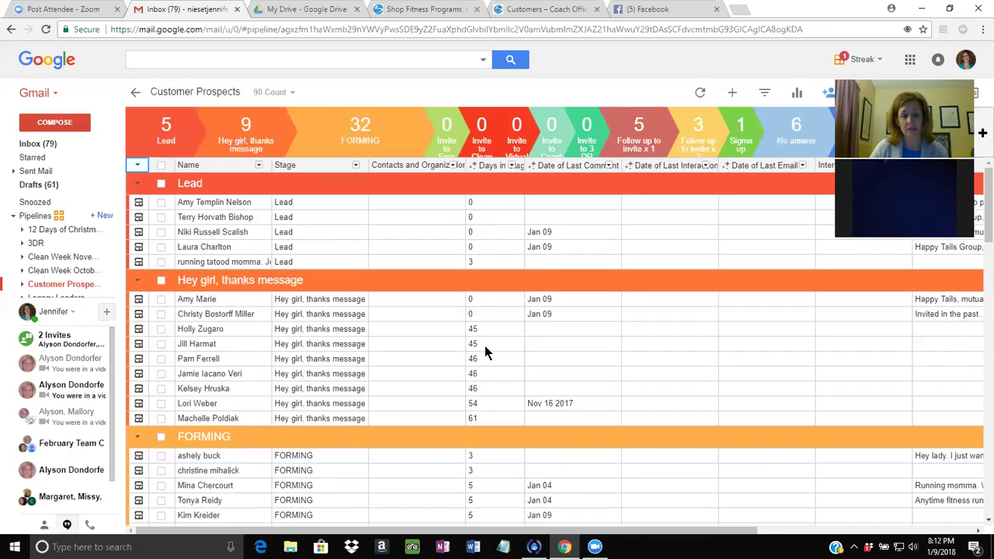
scroll(484, 351, down, 3)
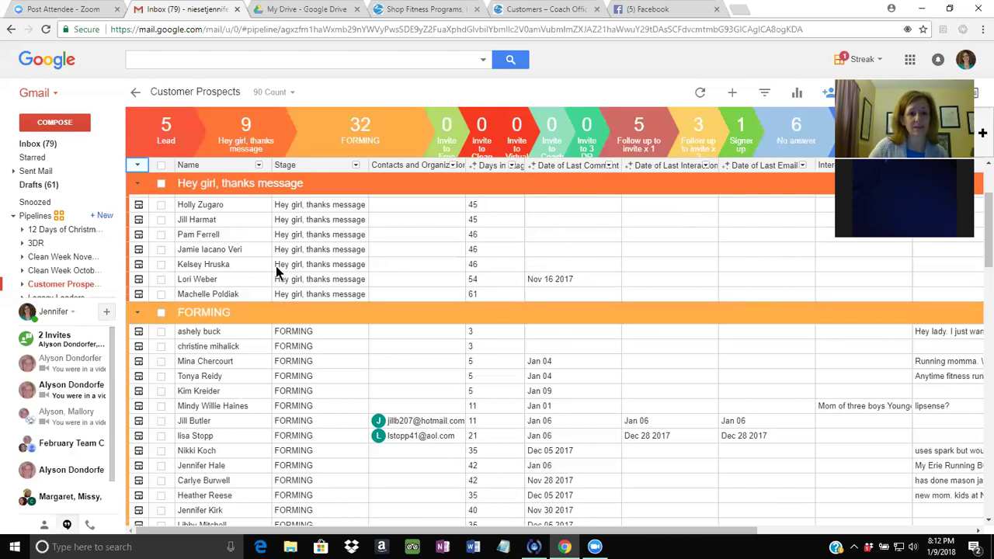
scroll(276, 266, up, 3)
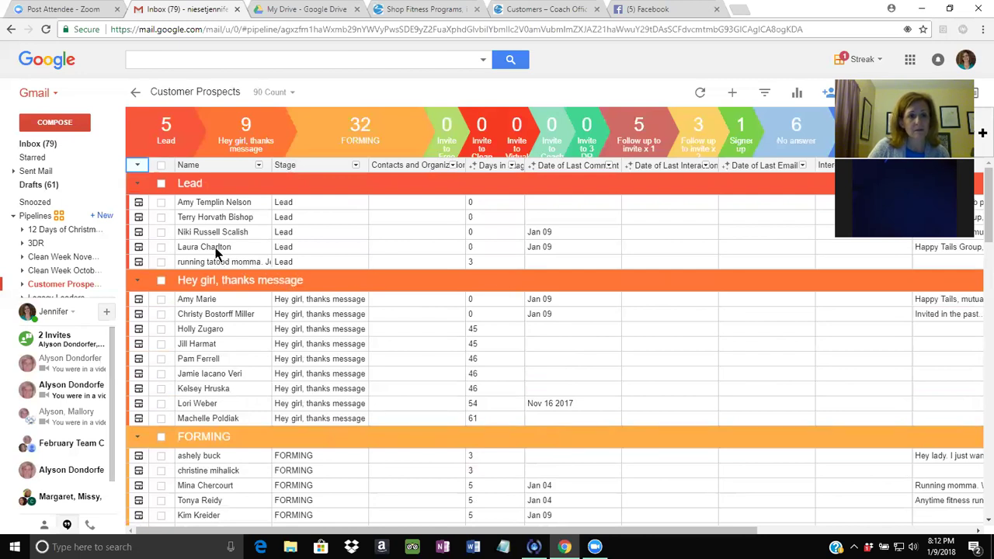
- Open the record of the second prospect in the "Hey girl, thanks message" stage and start a new comment
click(138, 315)
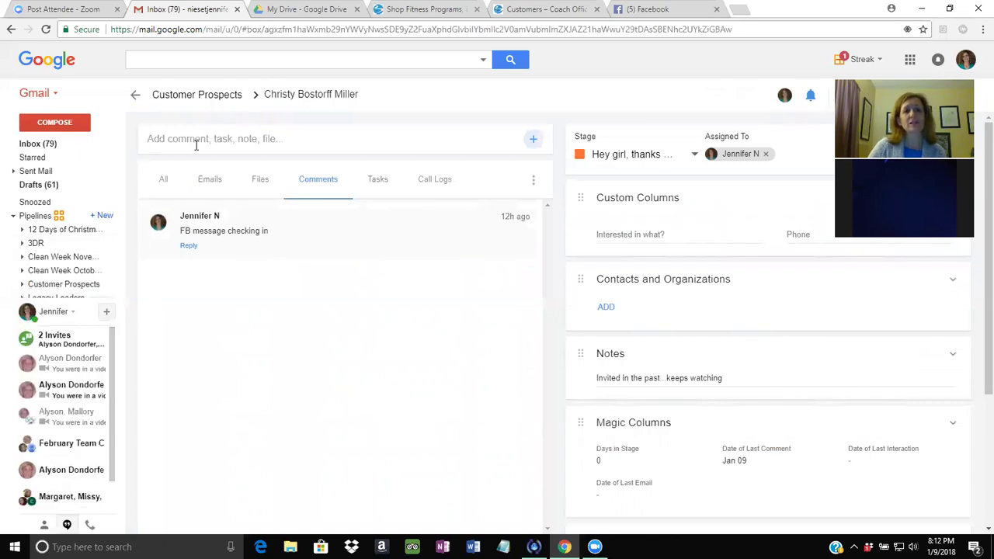
click(222, 141)
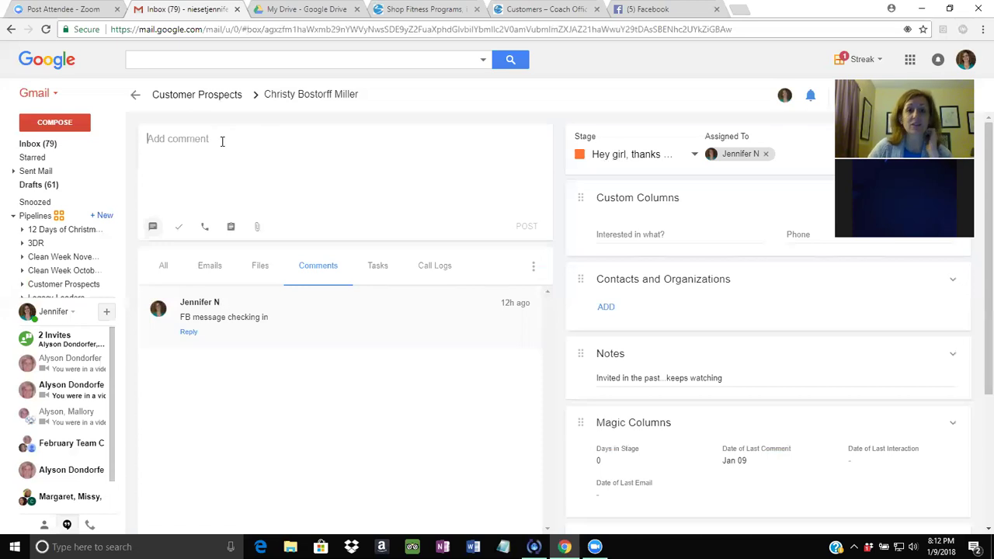
- Switch to Facebook, open the most recent unread message and read back through that conversation
click(642, 11)
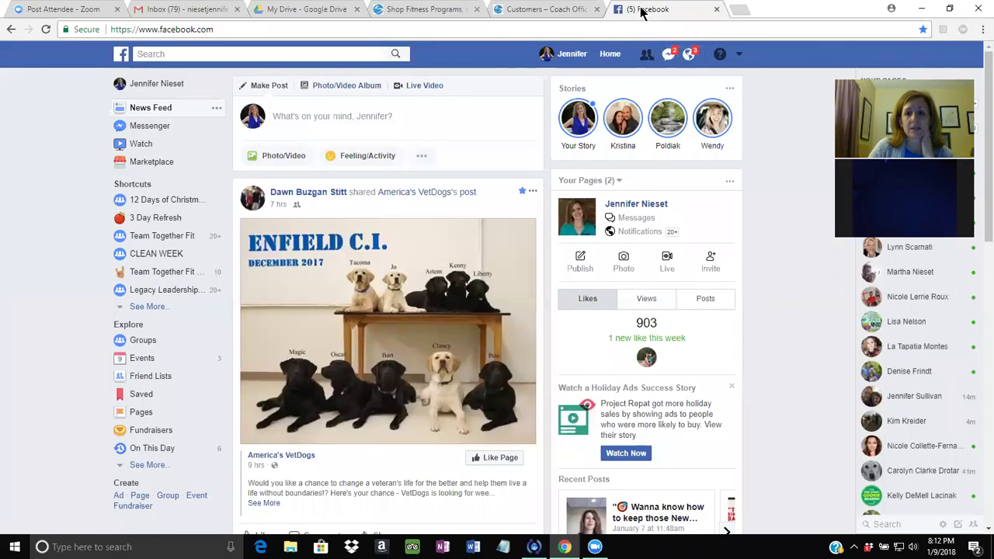
click(668, 54)
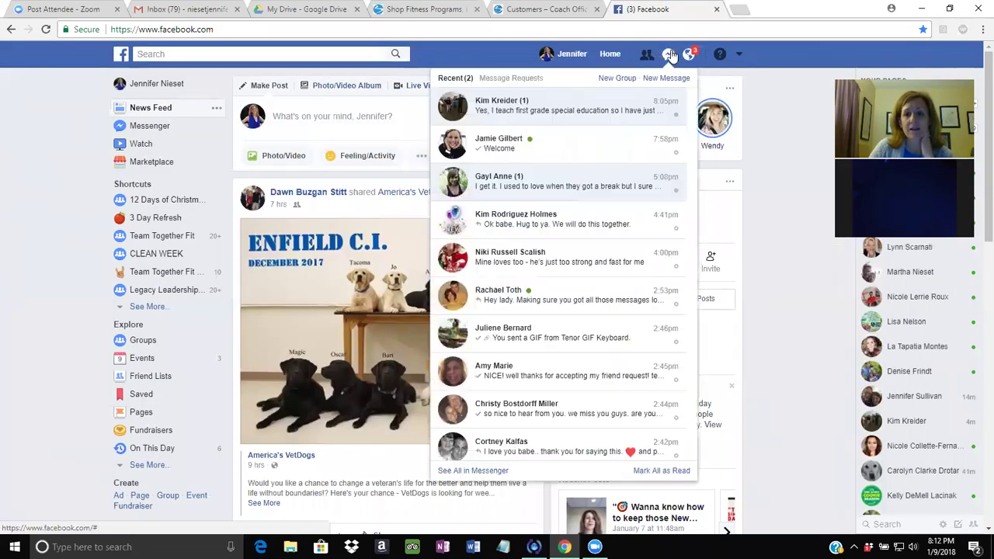
click(568, 109)
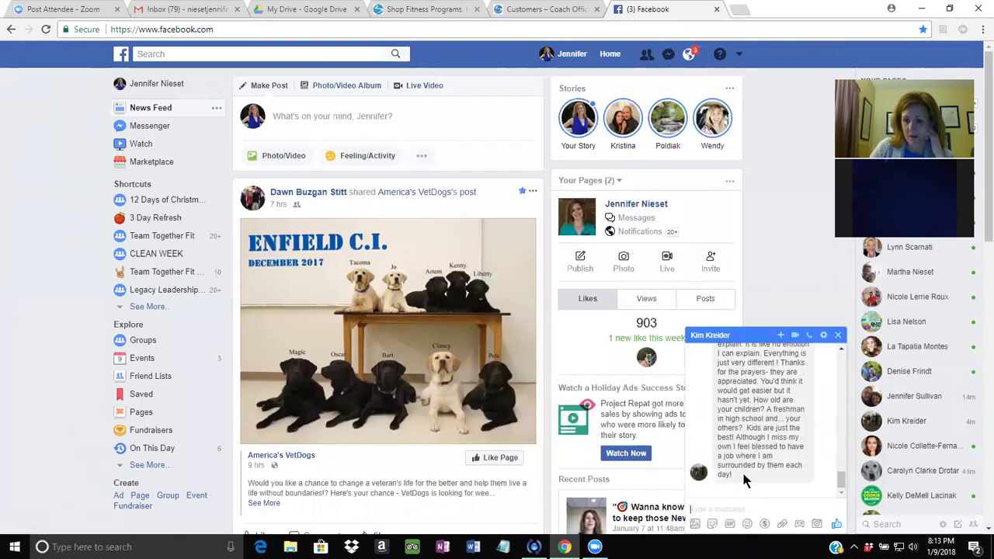
drag(745, 477, 735, 382)
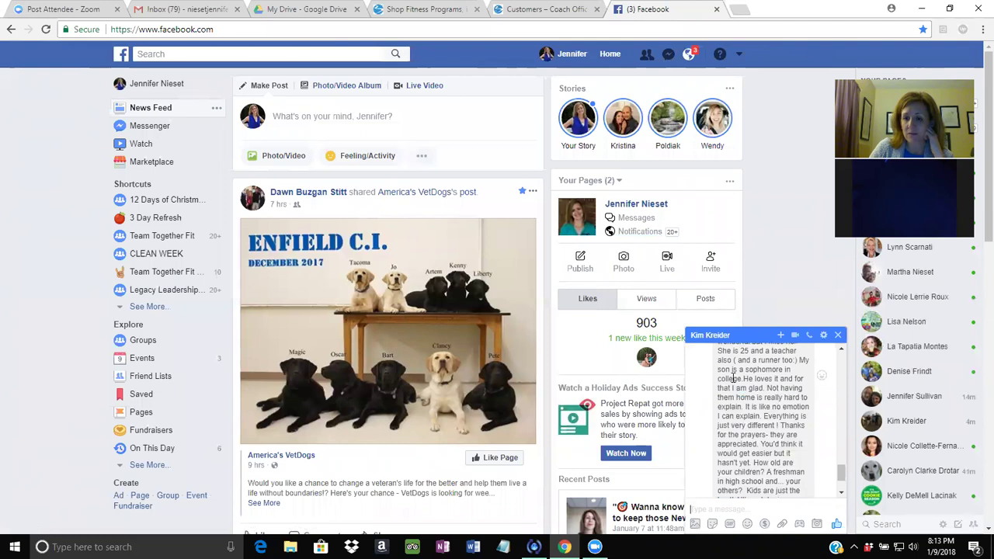
scroll(732, 379, up, 2)
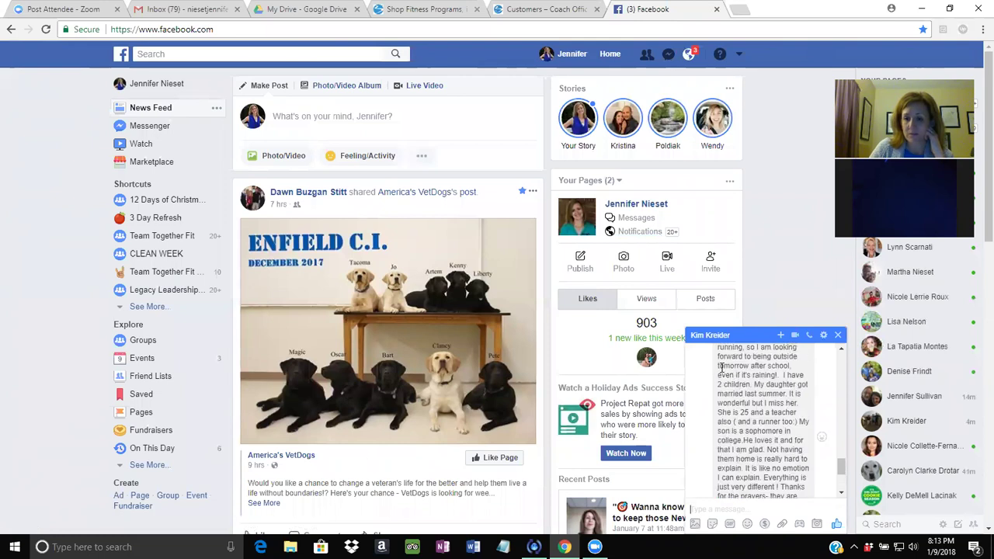
scroll(721, 367, up, 3)
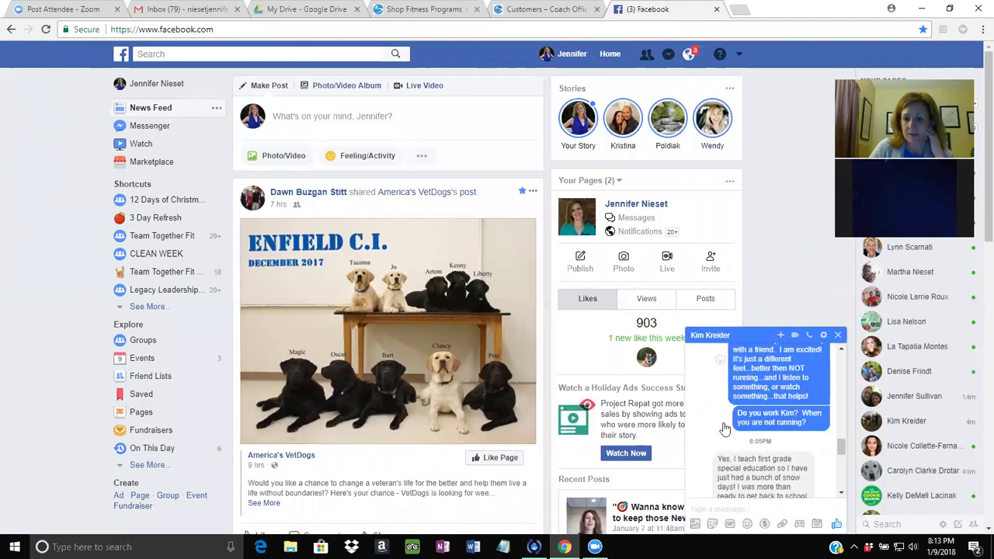
drag(721, 457, 740, 399)
click(755, 463)
click(741, 399)
scroll(740, 399, up, 1)
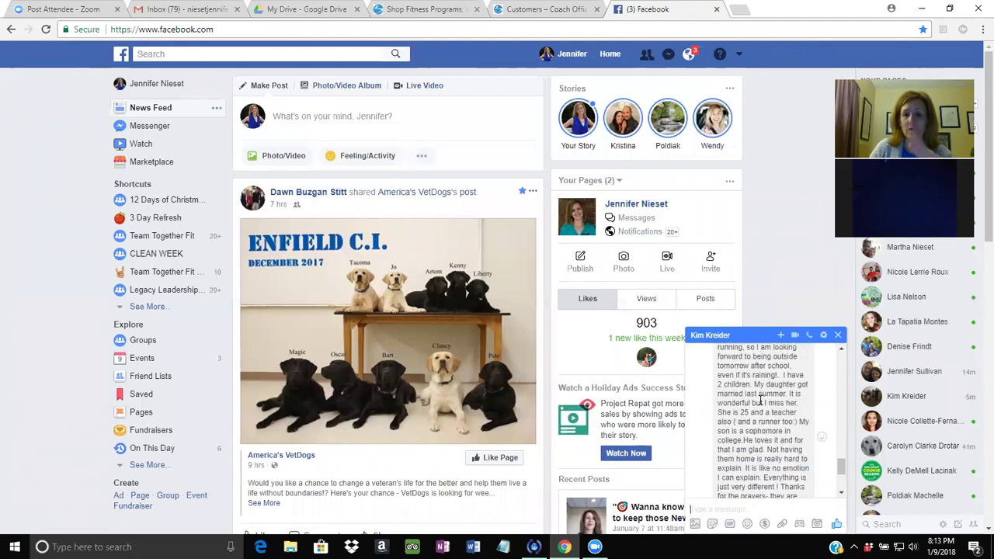
- Switch back to Gmail and post the comment "message" on the open prospect's record
click(199, 10)
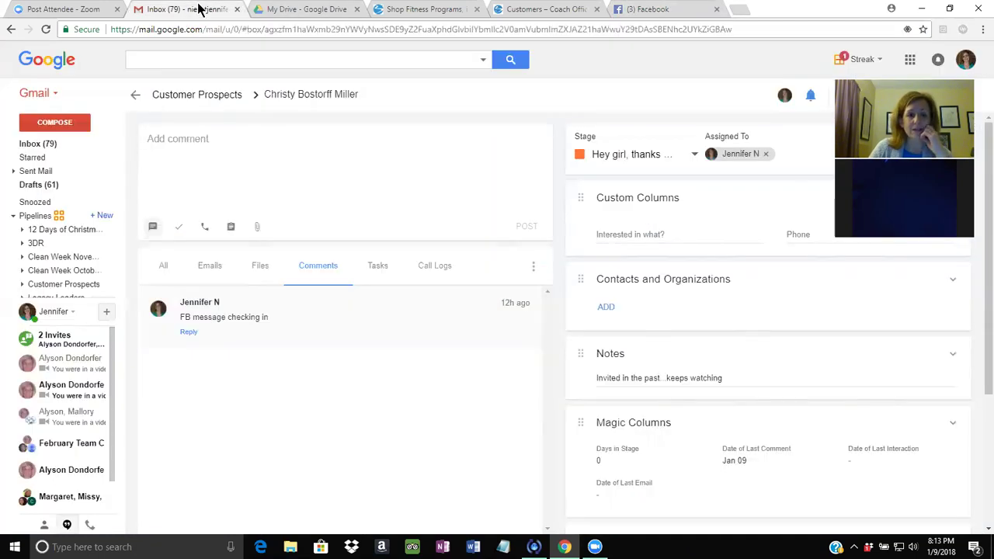
click(216, 143)
text(message)
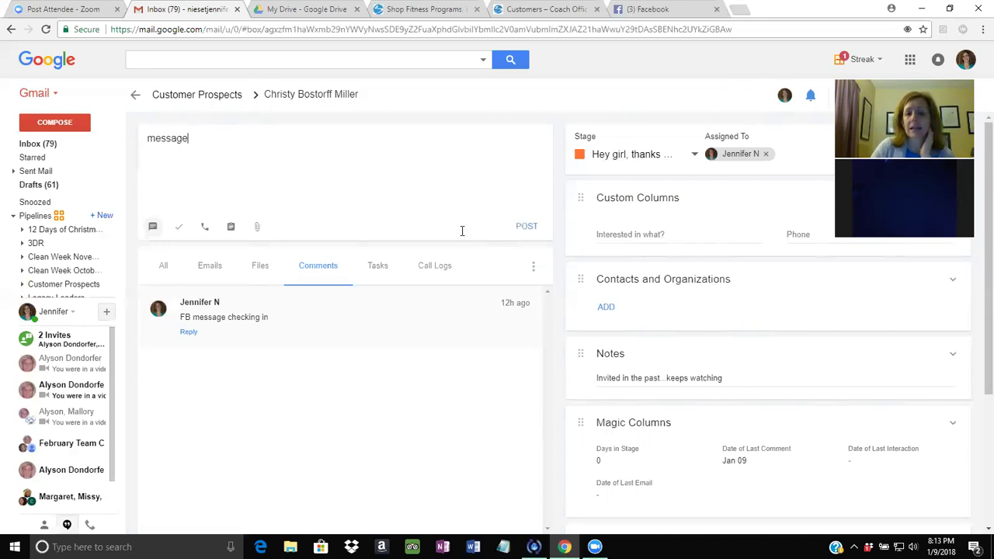
click(527, 226)
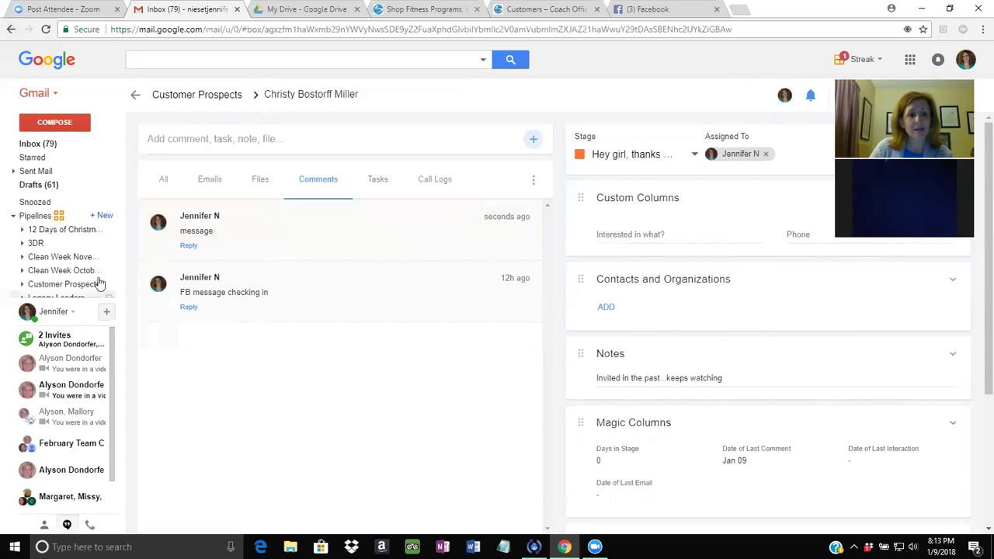
- Return to the Customer Prospects pipeline and select the commented prospect's Date of Last Comment cell
mouse_move(68, 273)
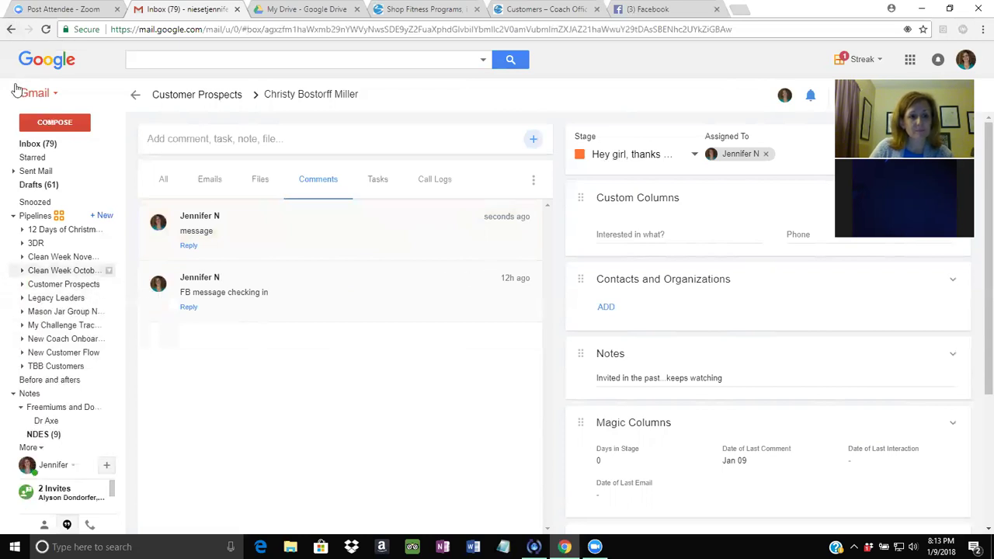
click(11, 30)
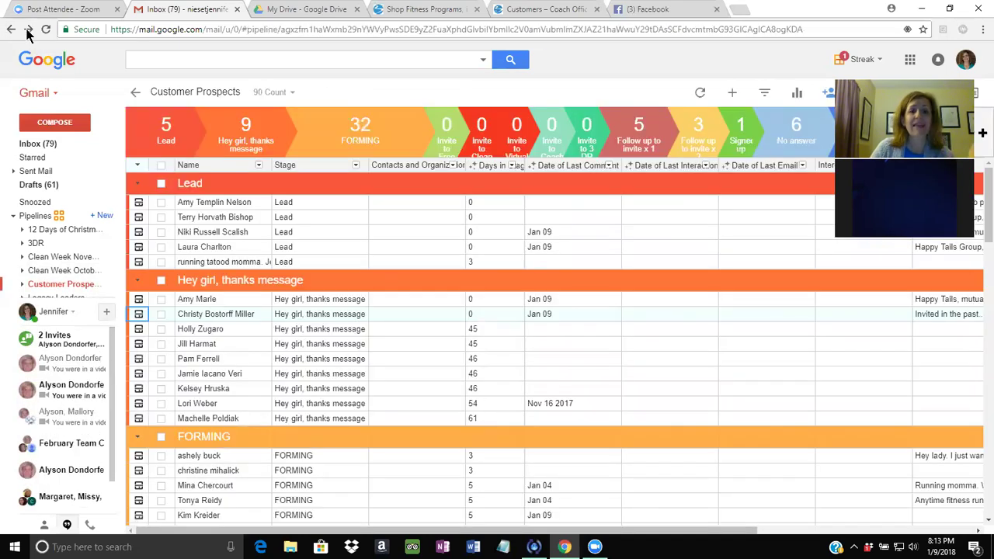
click(556, 315)
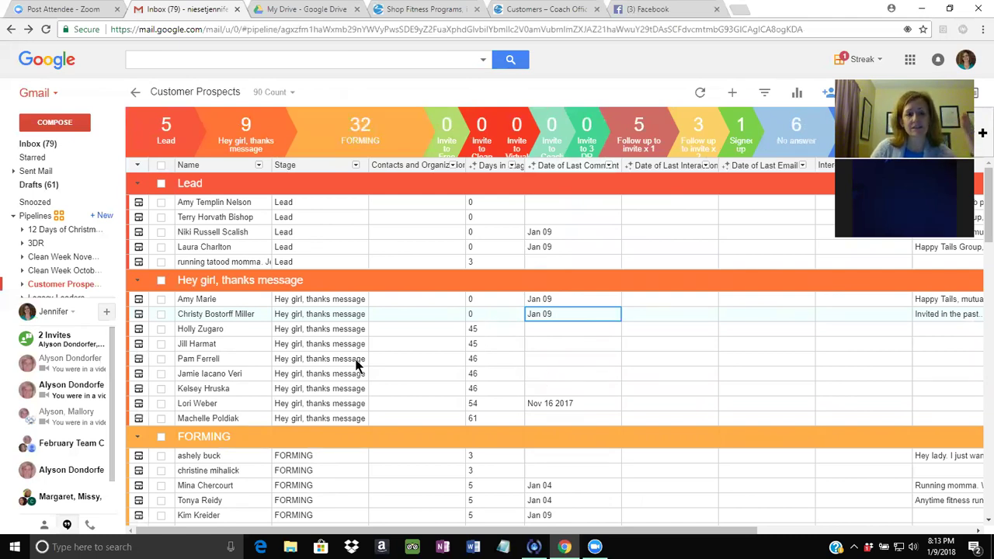
- Open the record of the third prospect in the FORMING stage and expand the latest comment to its full text
scroll(346, 358, down, 3)
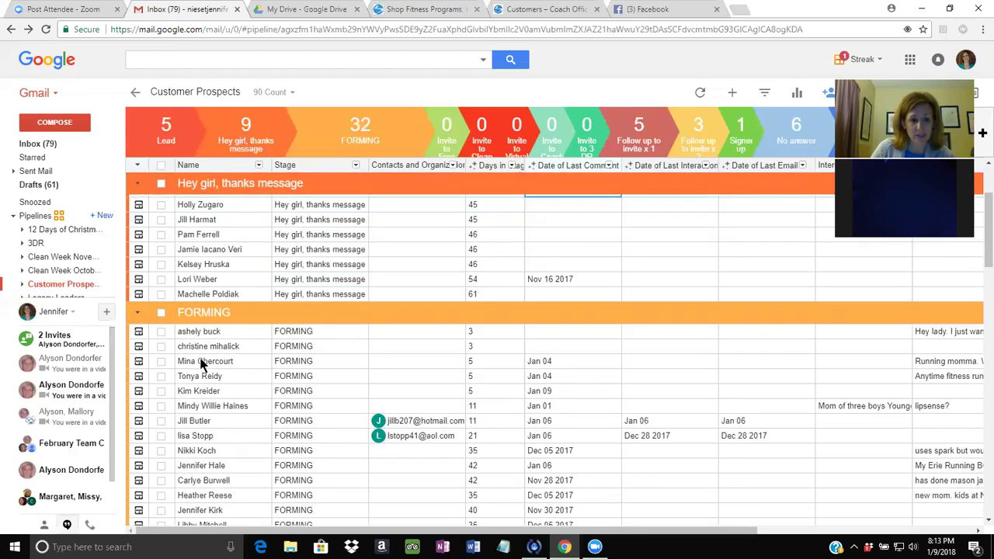
click(138, 362)
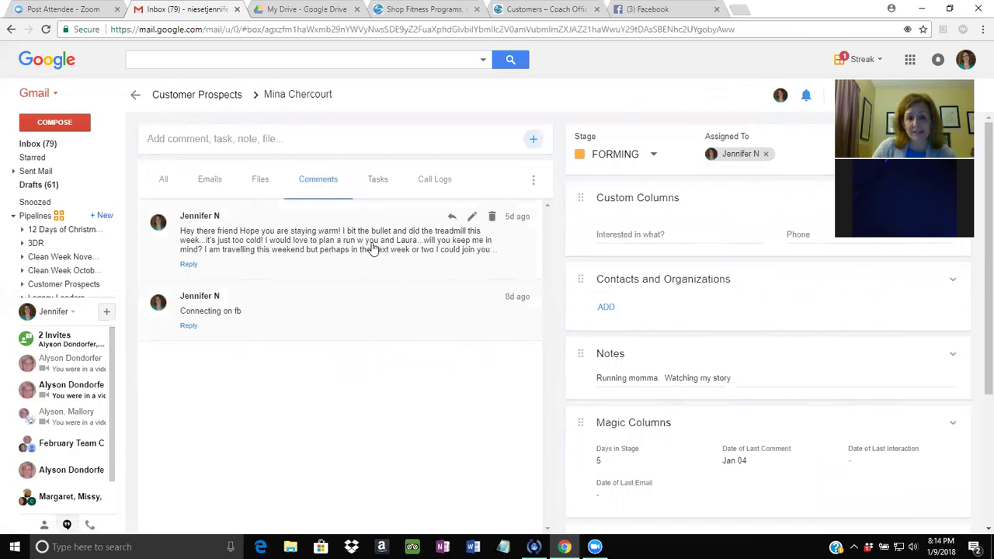
click(263, 265)
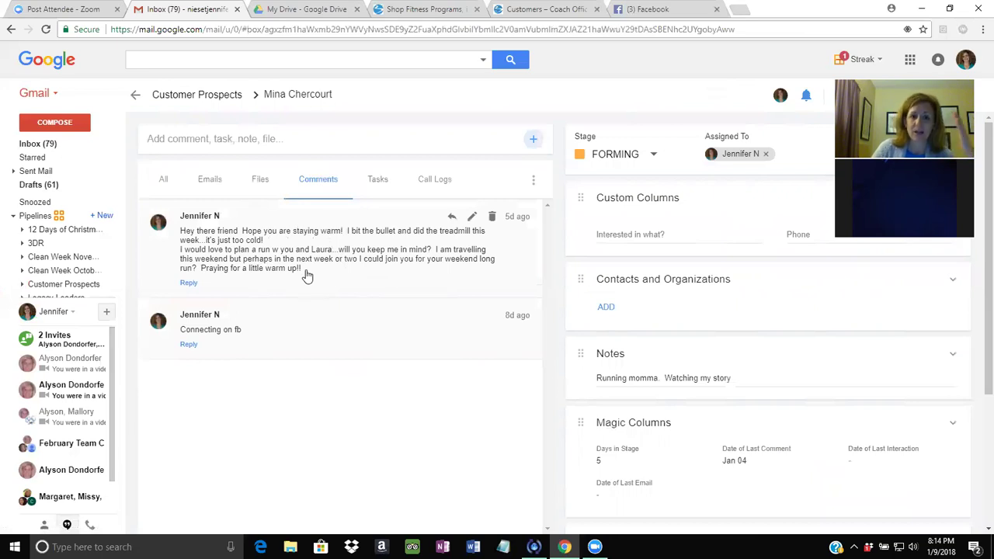
- Show only the emails logged on the open prospect's record
click(217, 182)
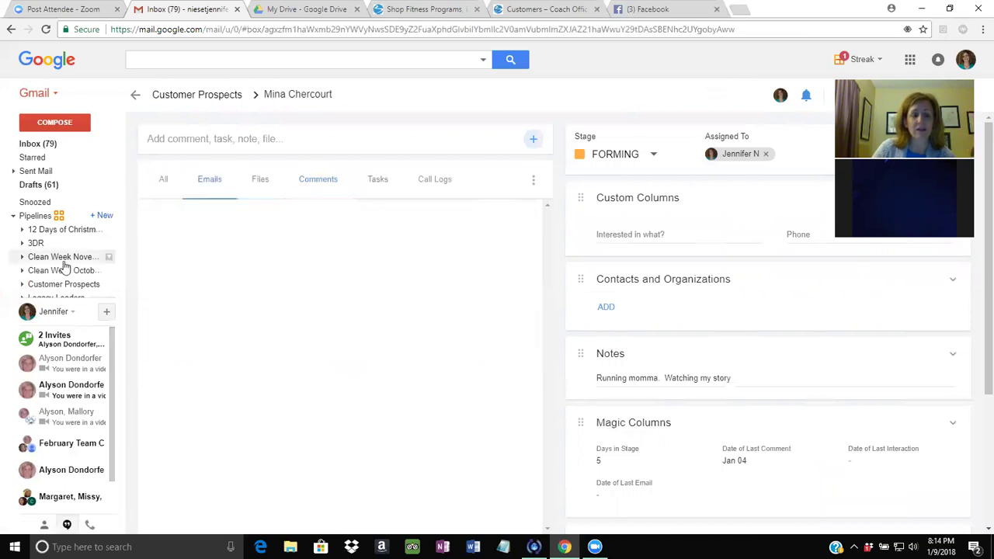
mouse_move(63, 264)
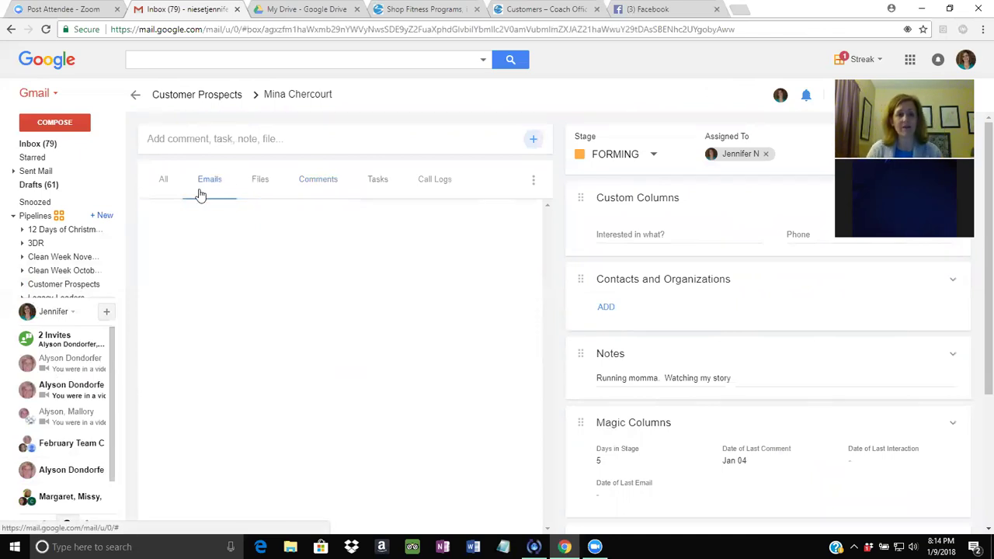
mouse_move(76, 286)
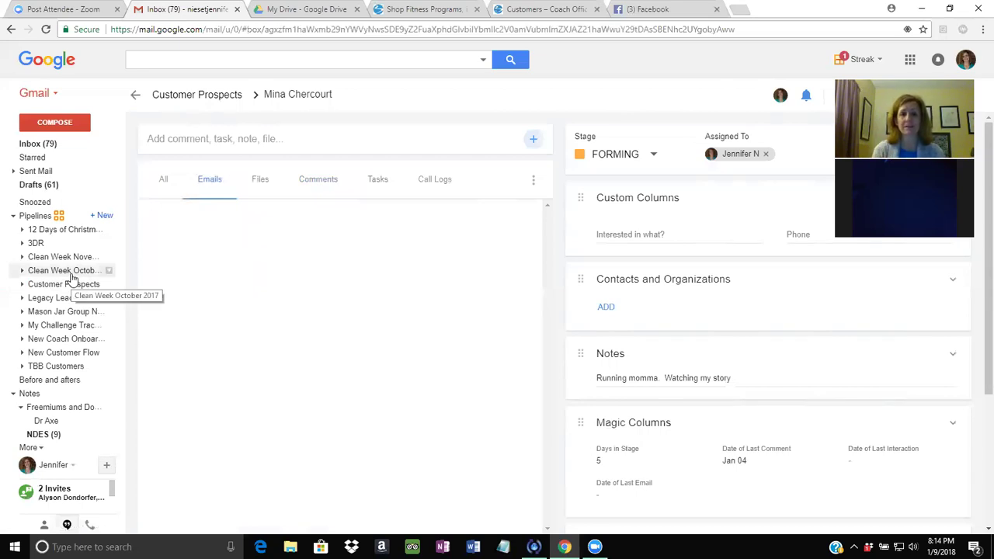
- Try to add a task to the prospect's record
click(307, 139)
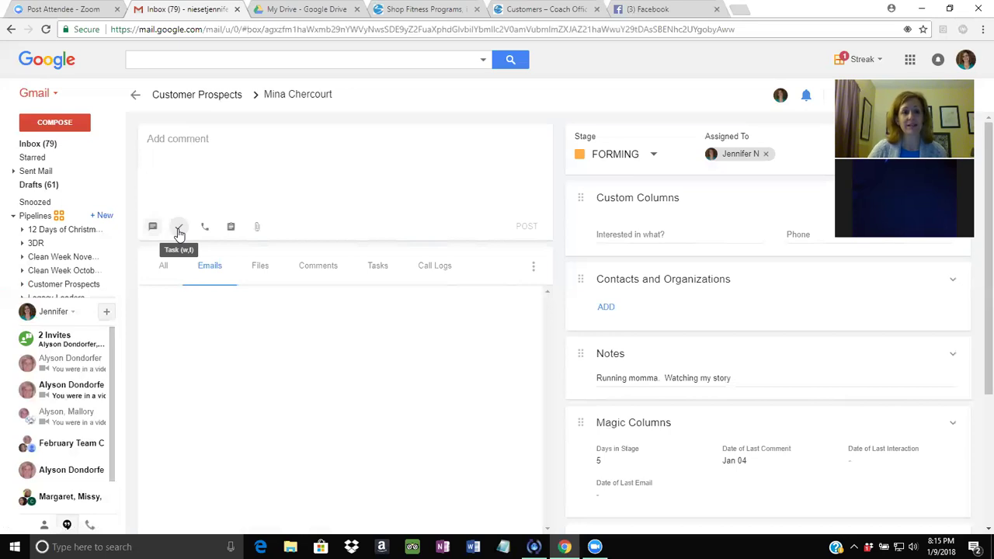
click(178, 228)
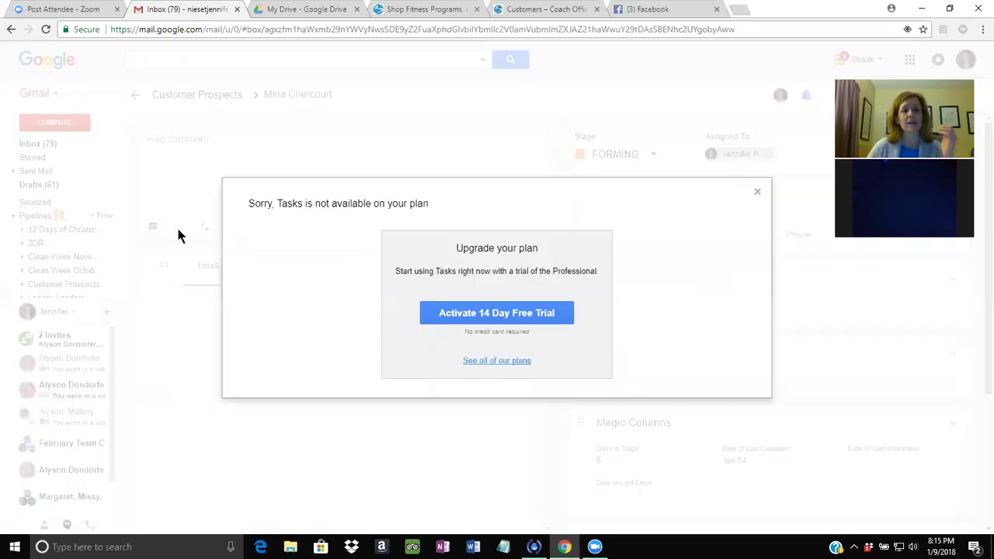
click(757, 192)
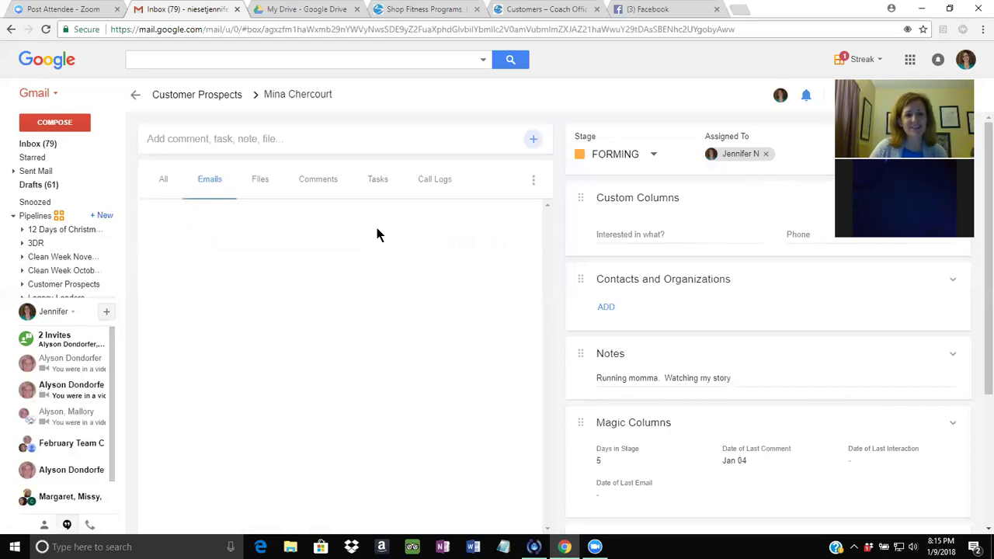
- Show the record's tasks, try to turn the draft comment "add tast" into a task, and clear the draft
click(379, 180)
click(362, 142)
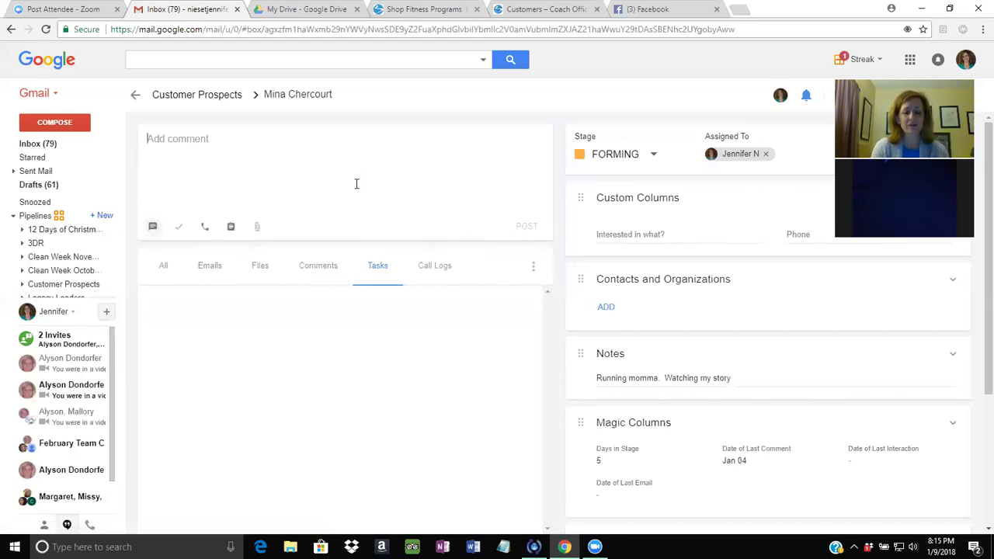
text(add )
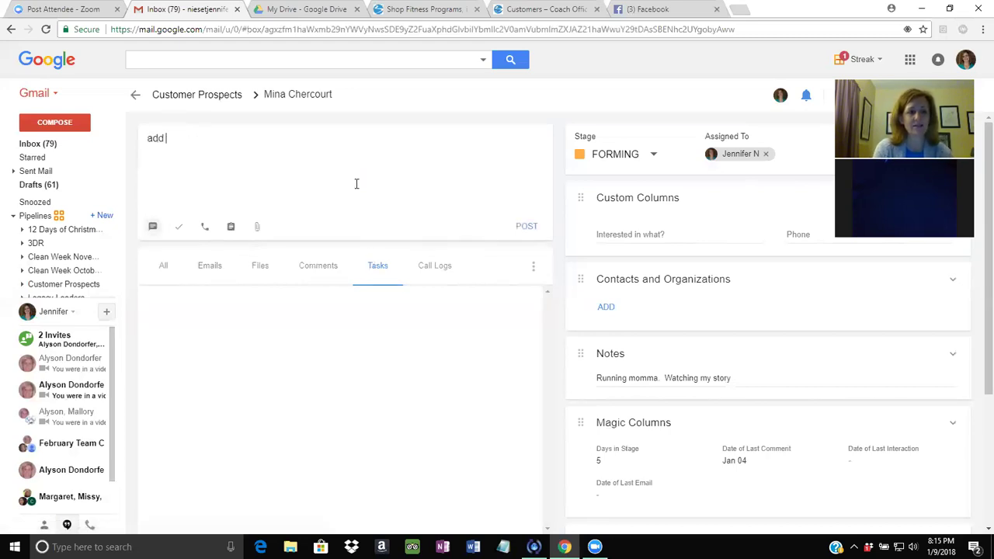
text(tast)
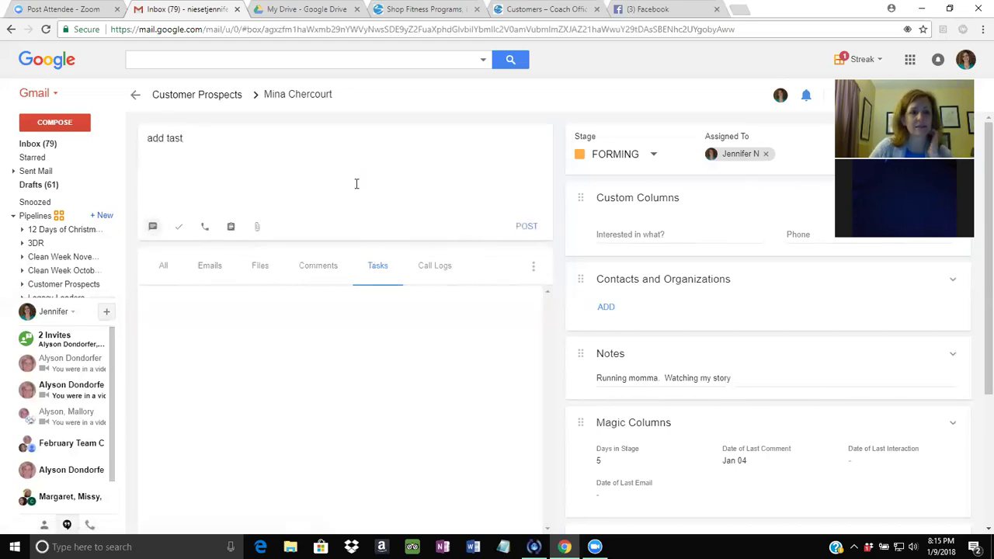
click(179, 226)
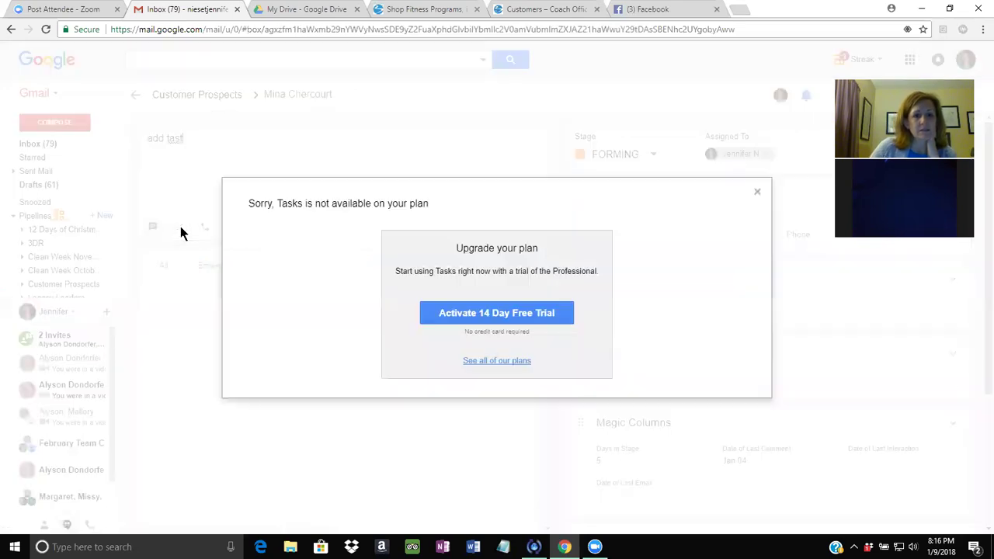
click(758, 192)
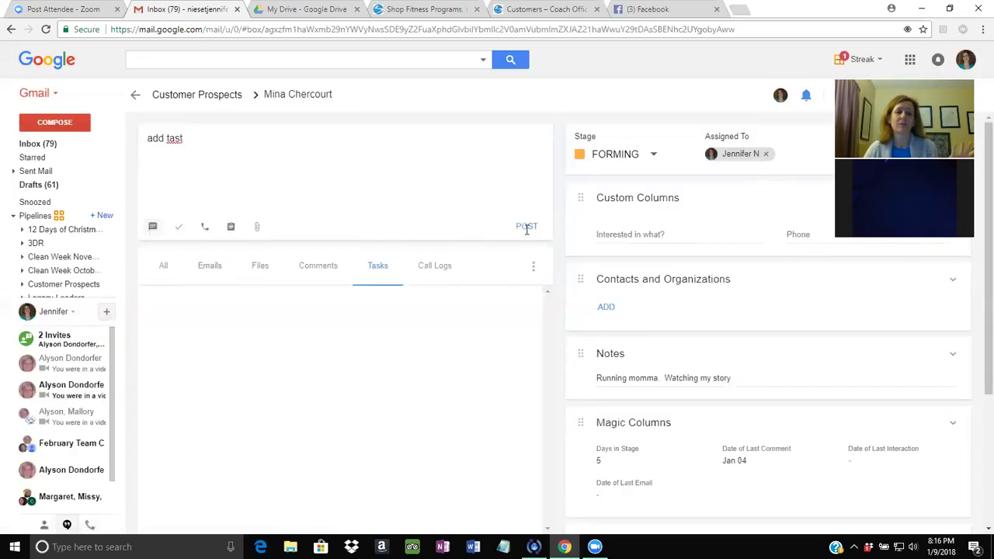
key(ctrl+a)
key(BackSpace)
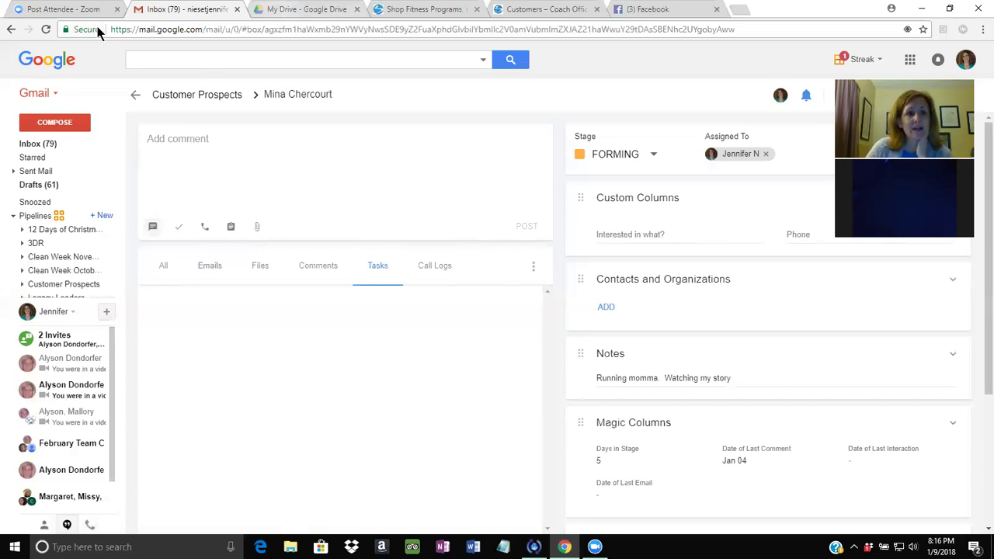
- Open the inbox's Streak notification about the due "Connect shakey" task
click(29, 145)
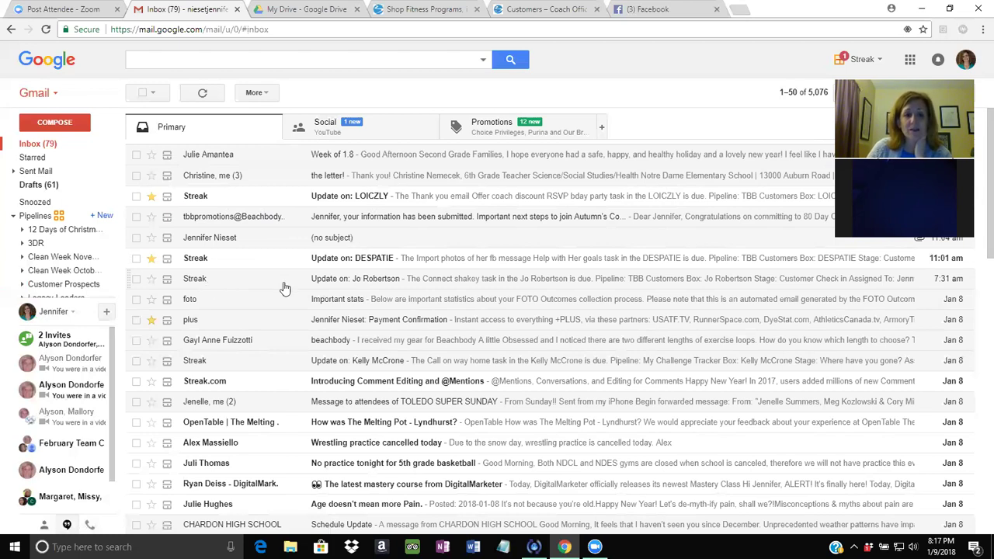
click(425, 285)
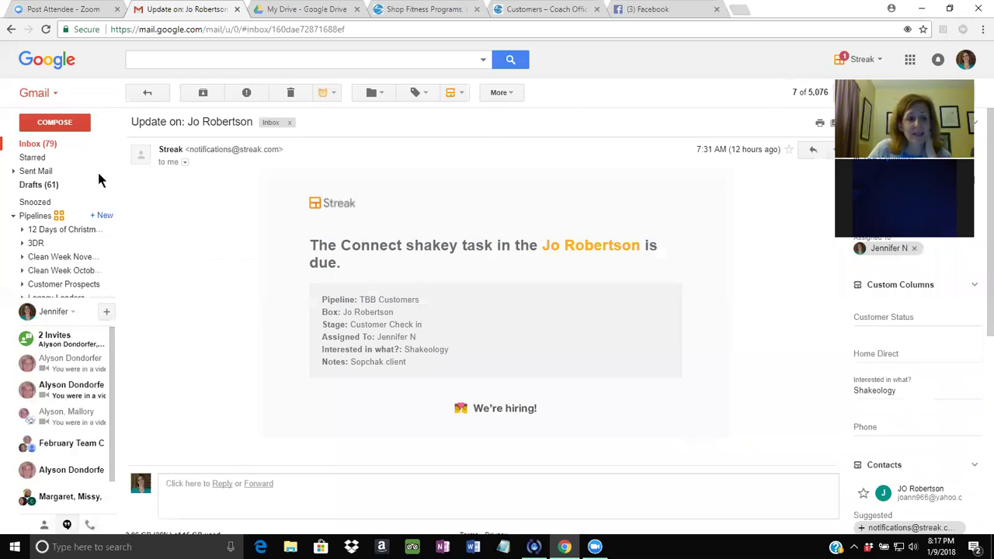
- Search the sent mail for messages exchanged with the customer named in the task notification, using the suggested email address
click(36, 172)
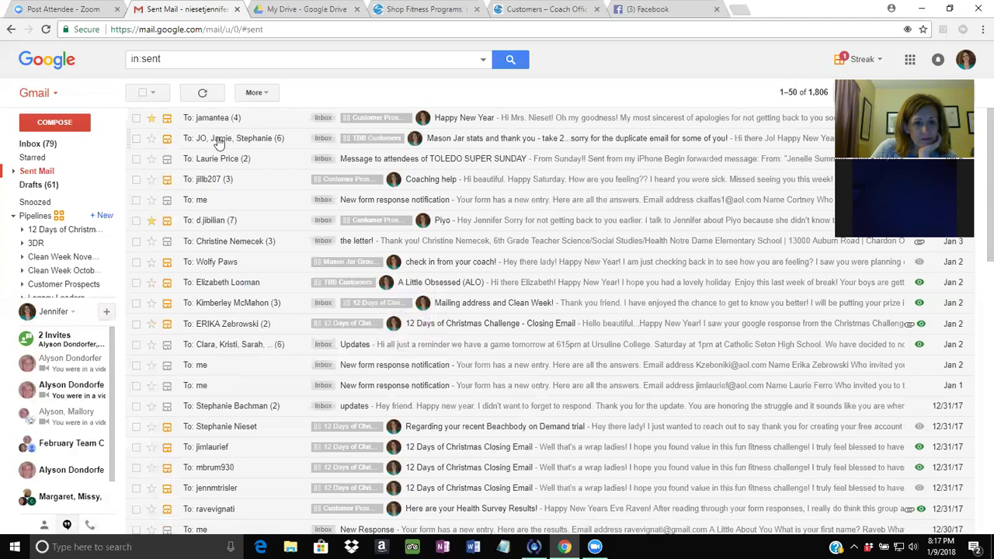
mouse_move(217, 137)
mouse_move(56, 270)
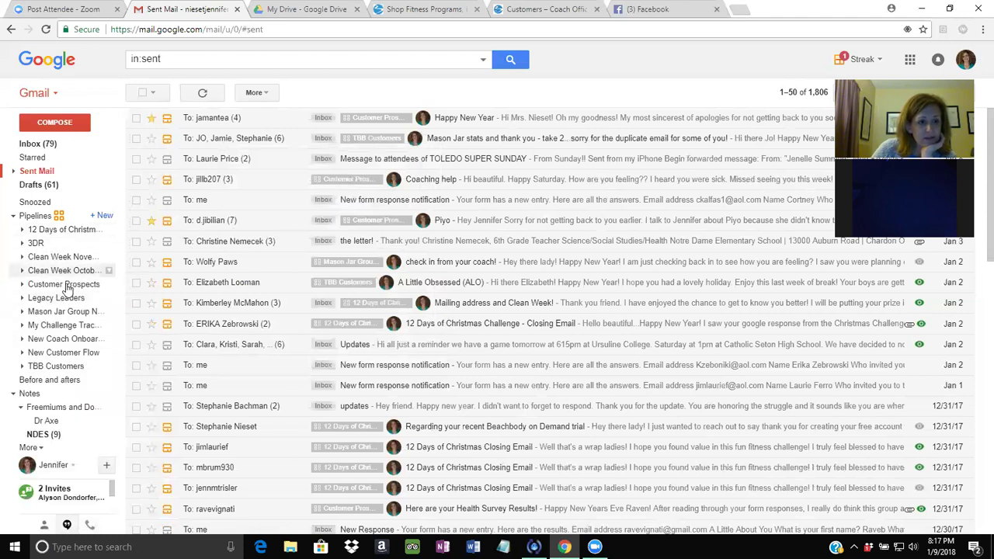
click(66, 284)
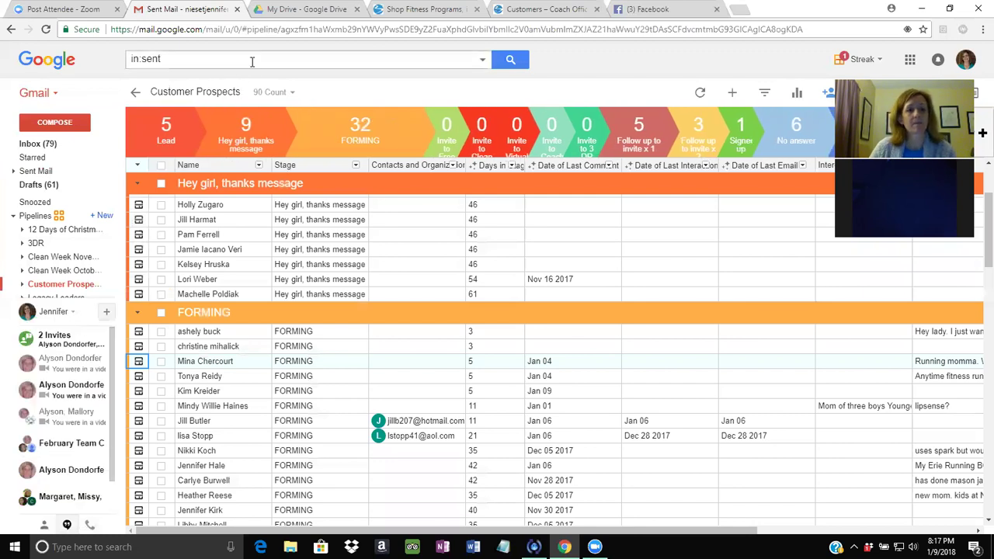
click(252, 61)
text(jo)
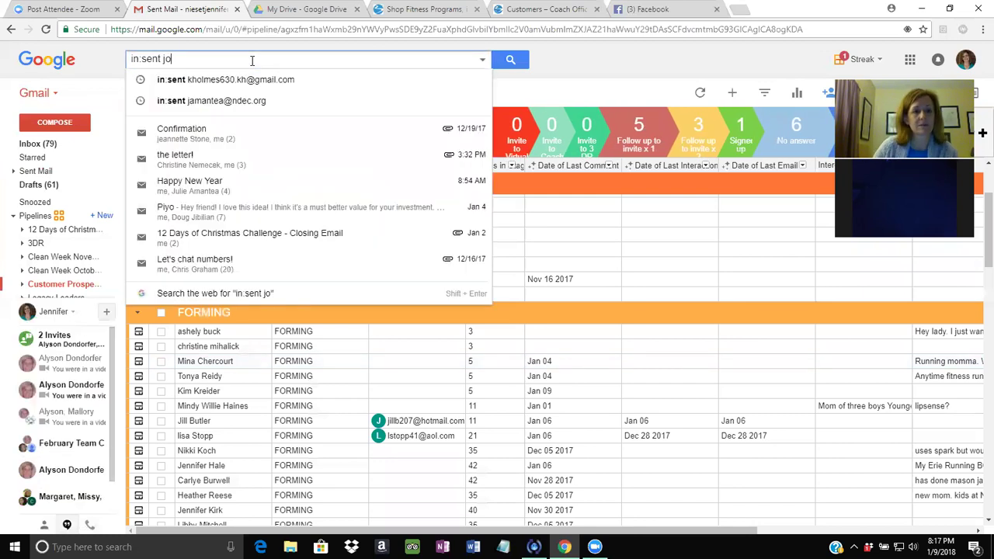
click(230, 82)
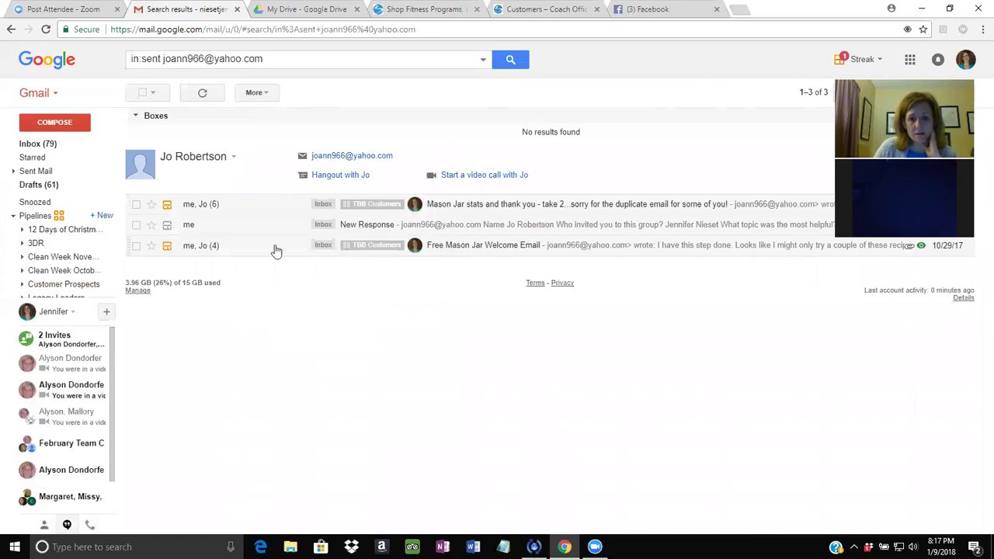
- Open the "Mason Jar stats and thank you - take 2" conversation and read through it to the latest message
click(188, 211)
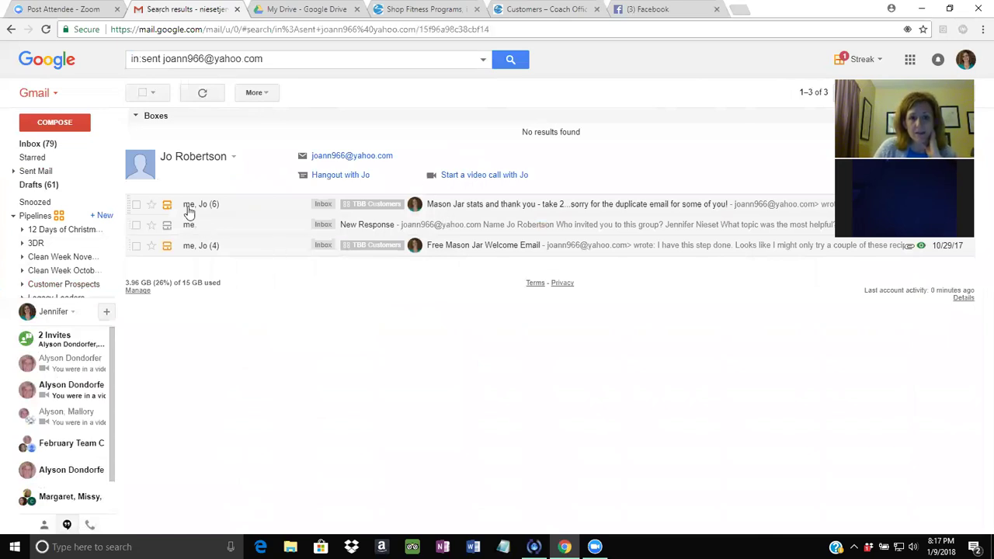
scroll(329, 279, down, 5)
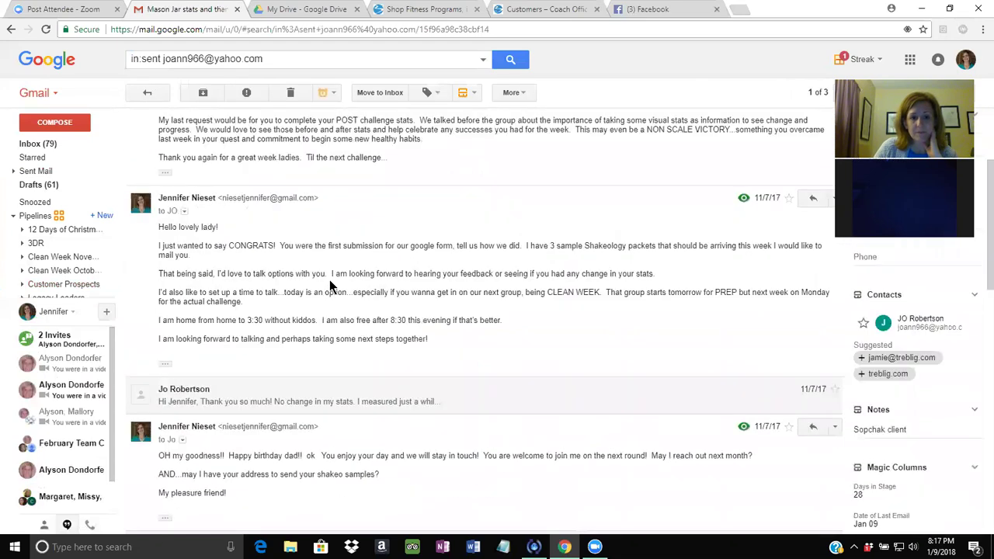
scroll(329, 286, down, 5)
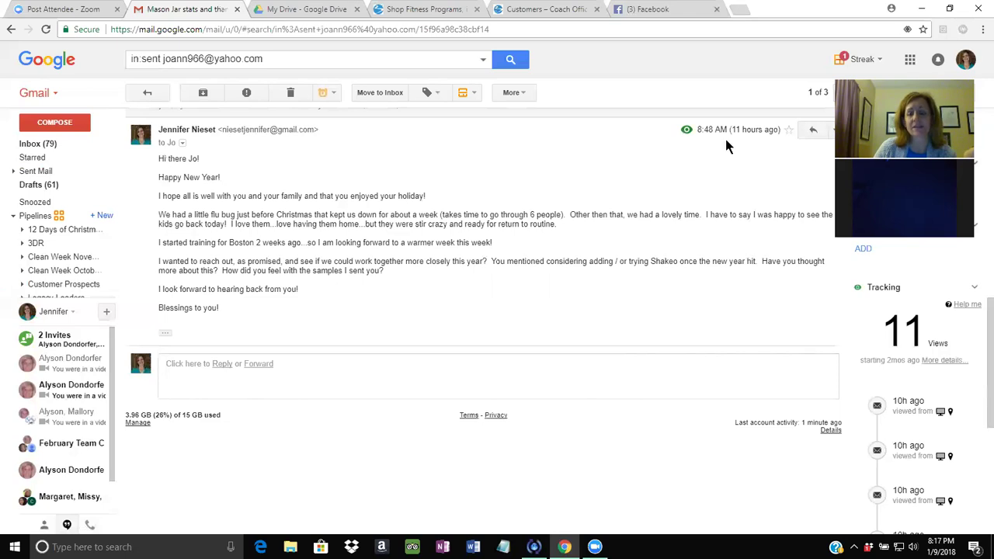
scroll(403, 242, up, 10)
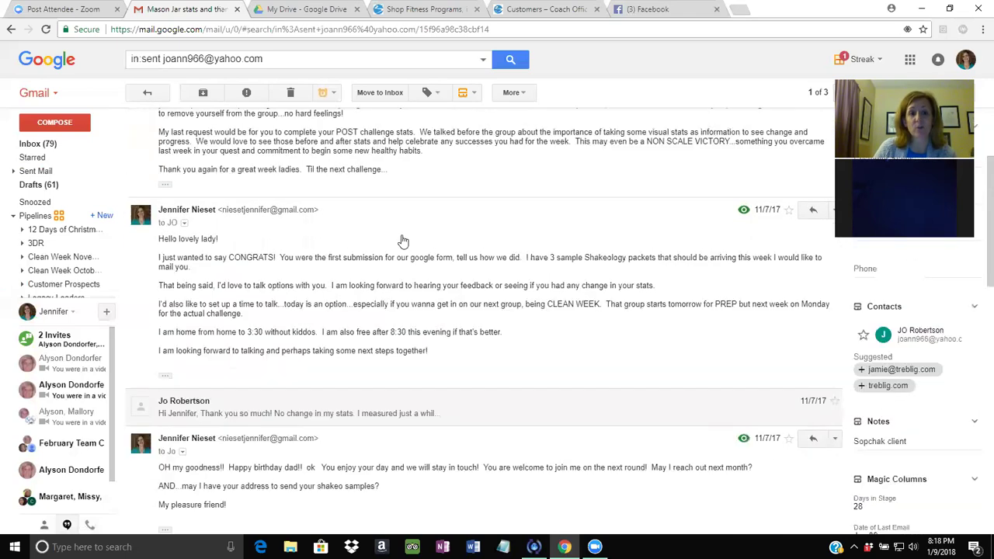
scroll(403, 242, up, 2)
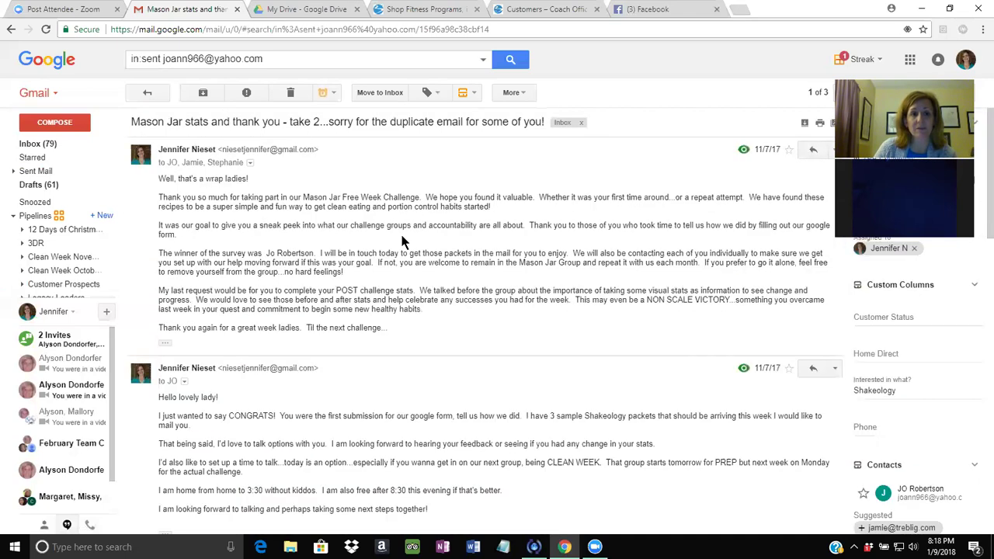
scroll(402, 242, down, 10)
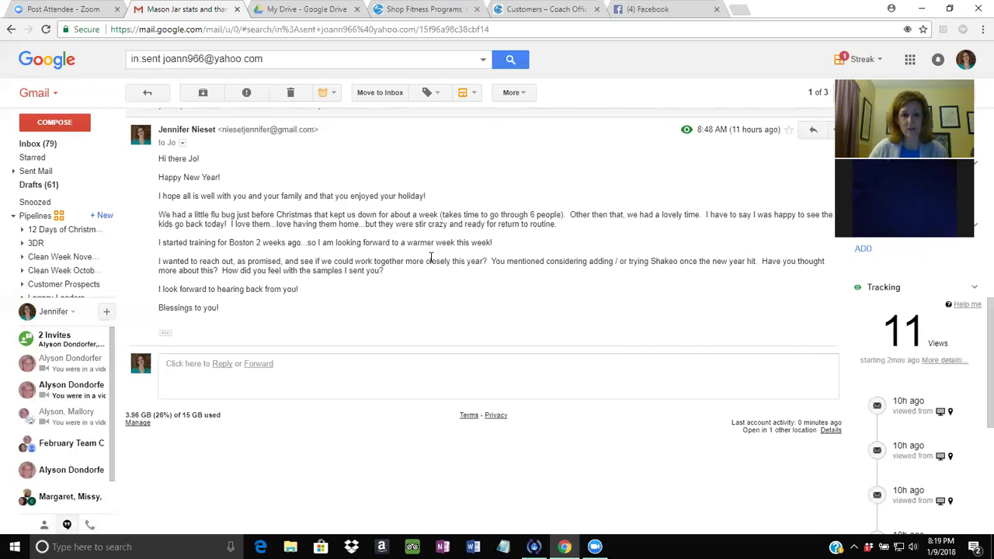
- Open the Clean Week November pipeline and start a new snippet from a blank email draft
mouse_move(87, 302)
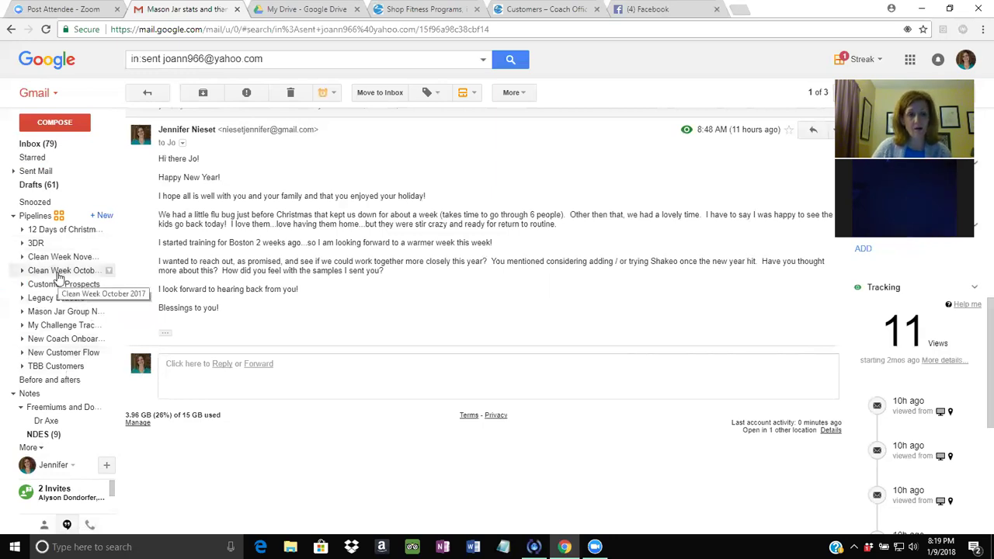
click(62, 262)
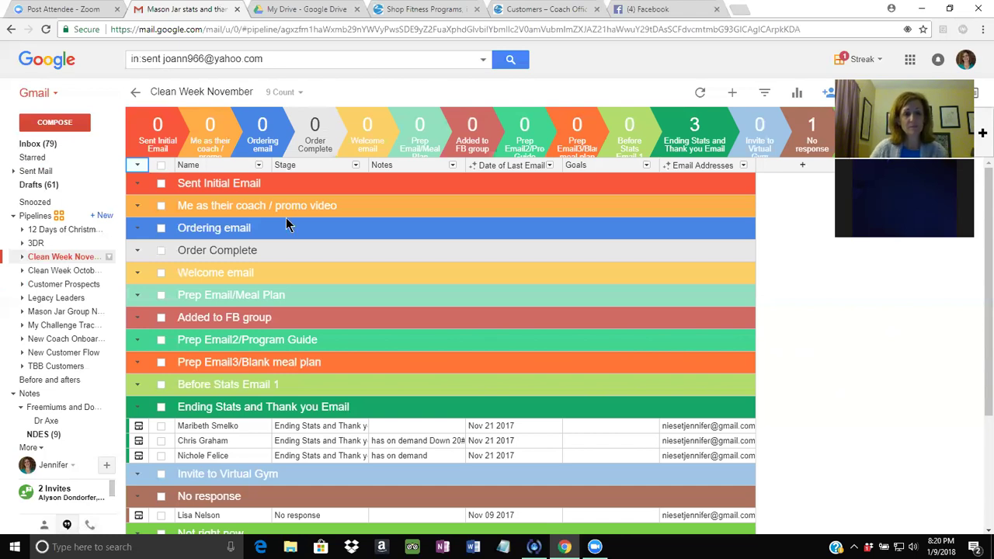
click(54, 122)
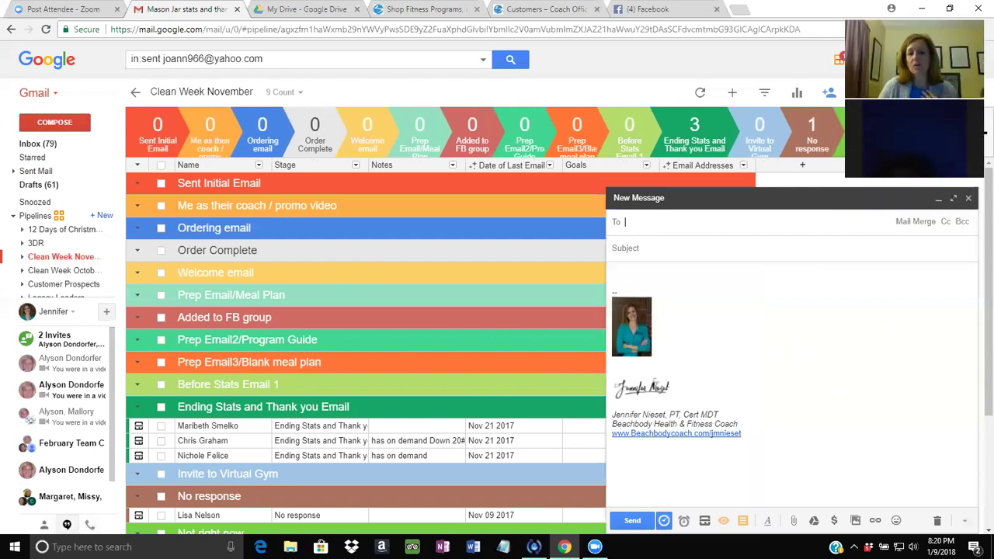
click(744, 522)
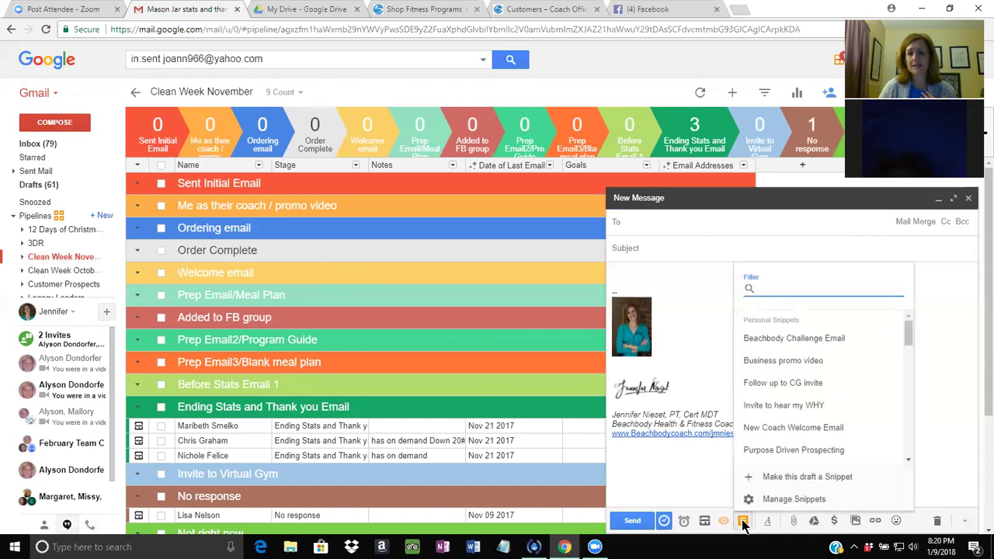
click(780, 487)
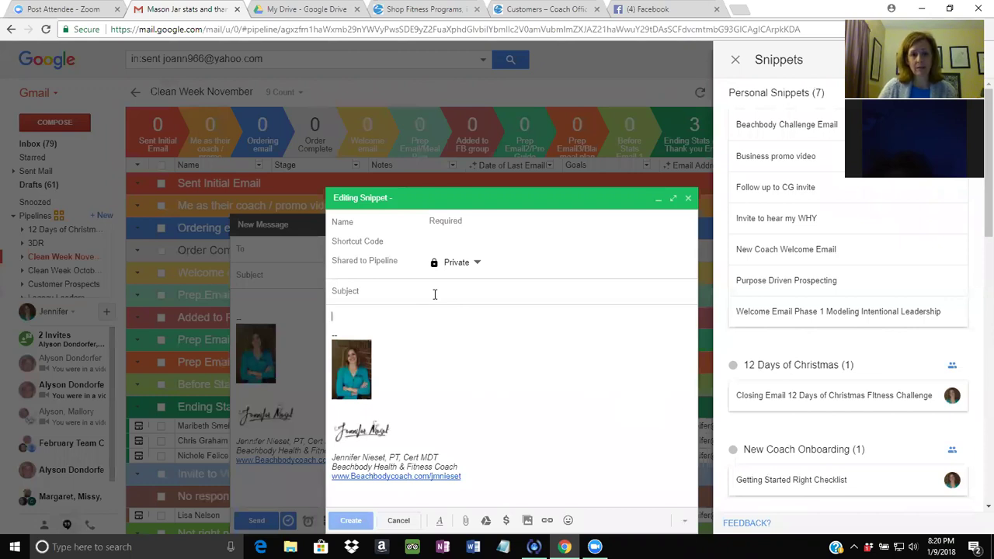
- Name the snippet "closing clean week sample" and share it with the Clean Week November pipeline
click(448, 223)
text(closing cl)
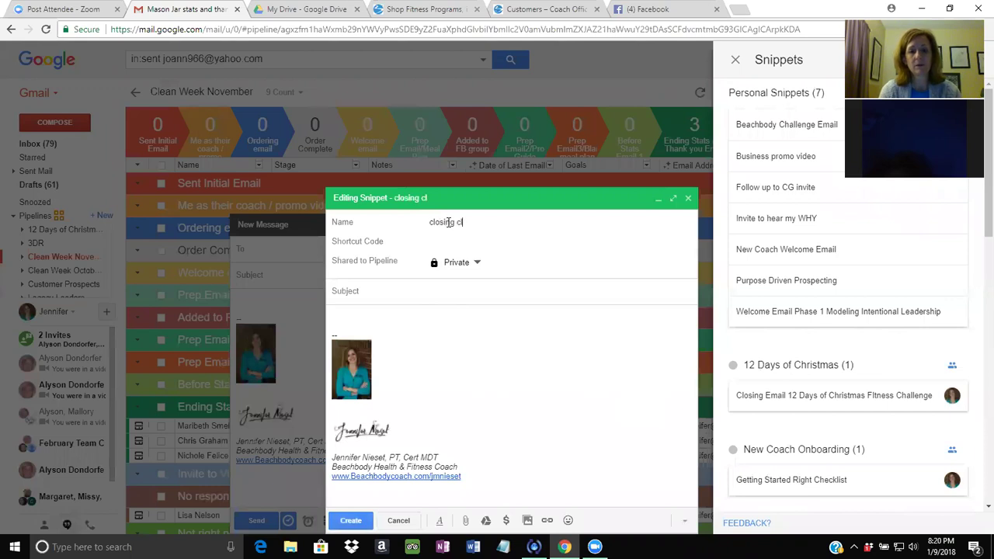
text(ean week sam)
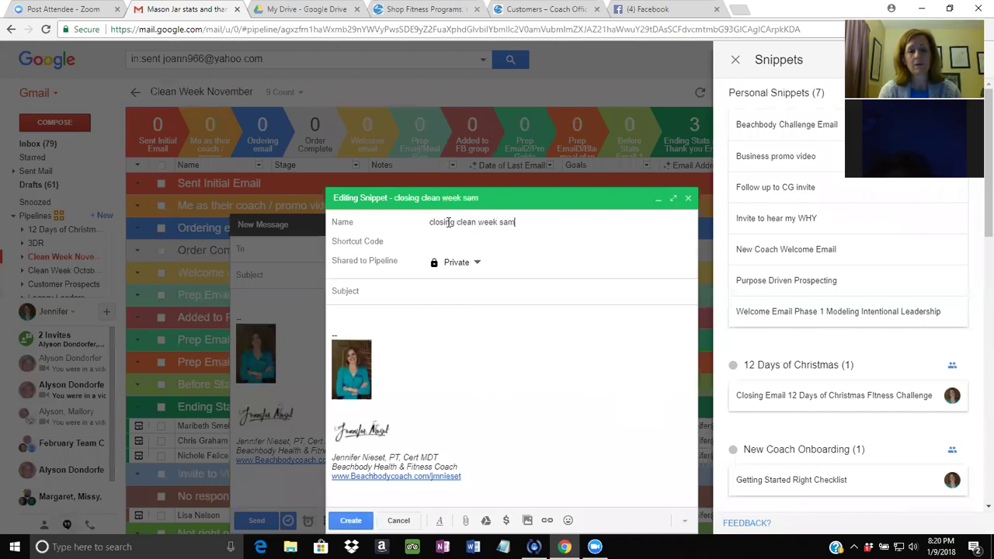
text(ple)
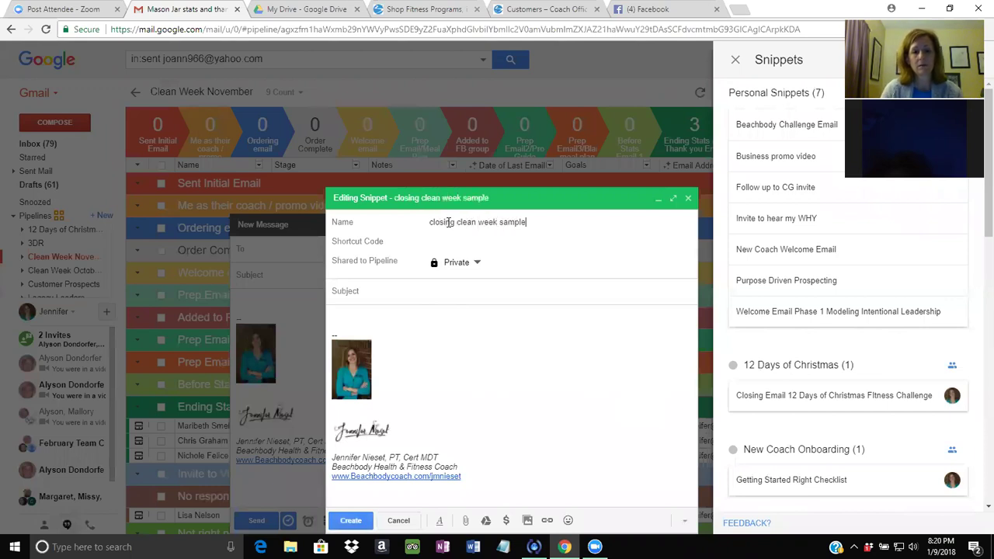
click(456, 264)
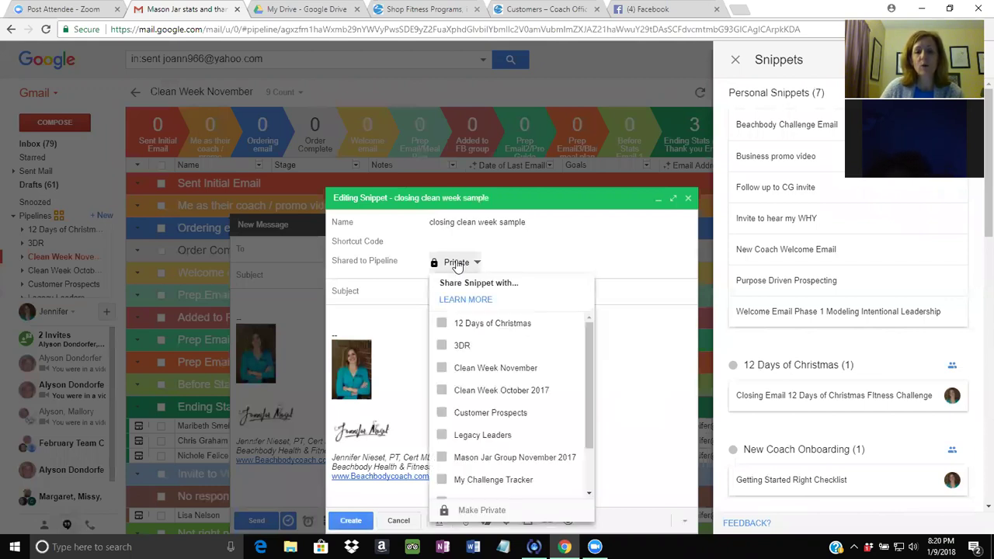
click(488, 369)
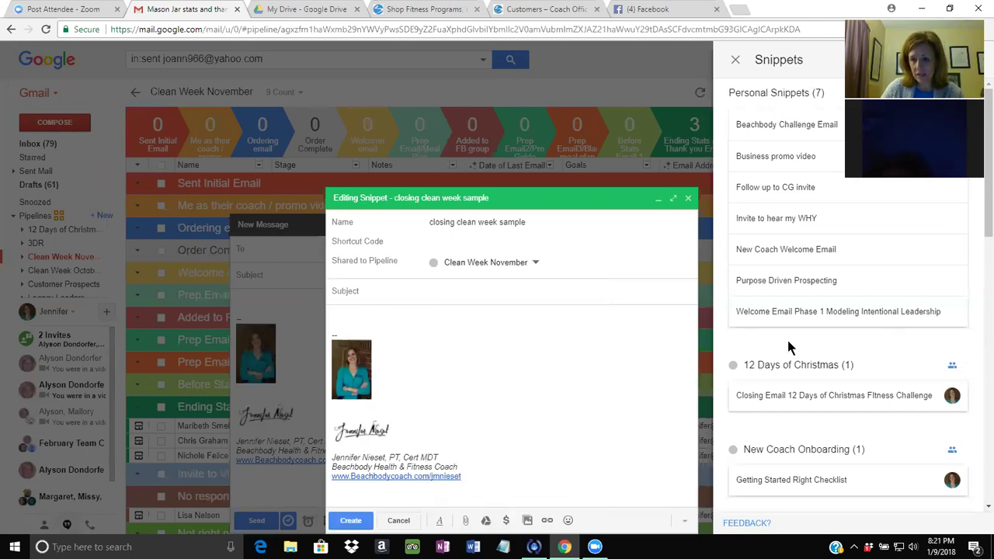
- Give the snippet the subject "Thank you" and the body text "Body of text, thank you a great week,"
click(394, 291)
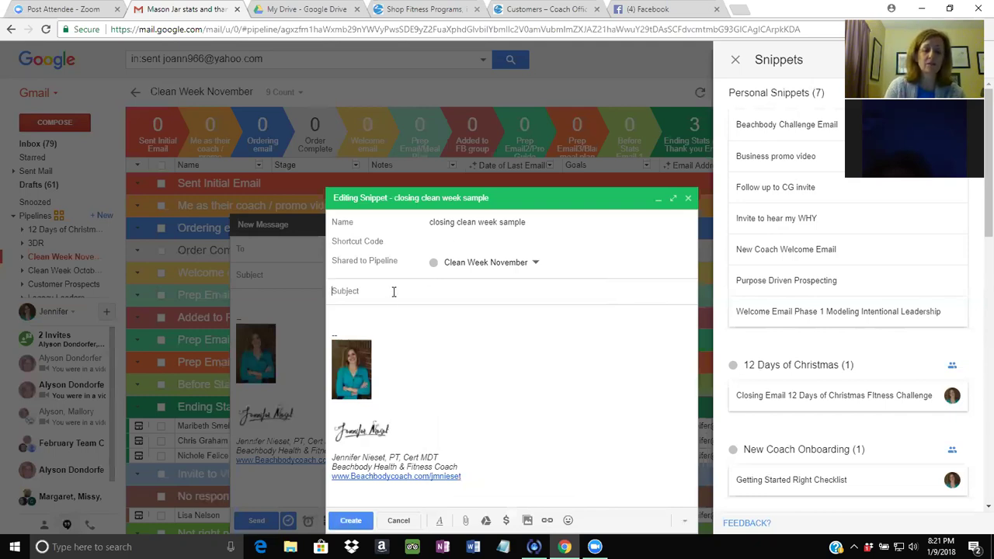
text(Thank you)
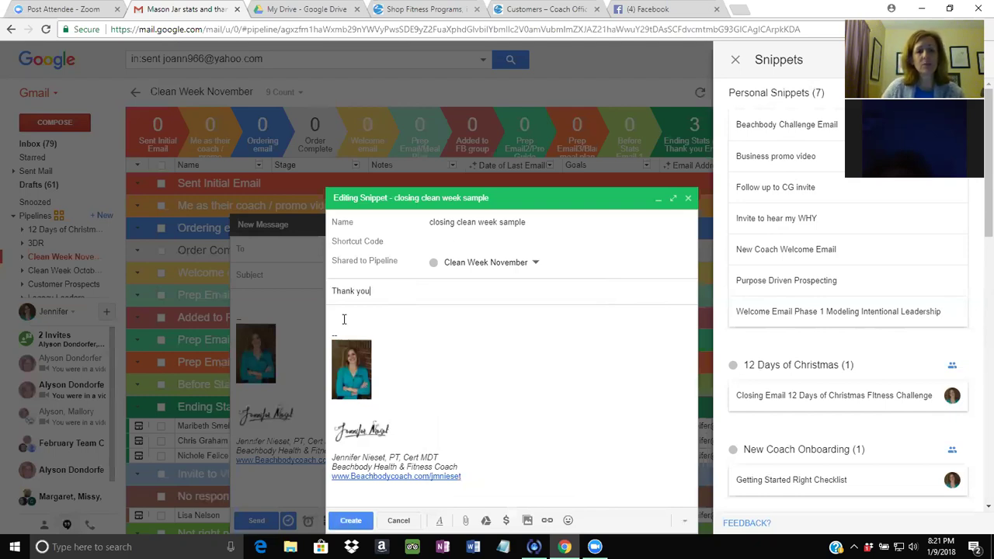
text(Body of t)
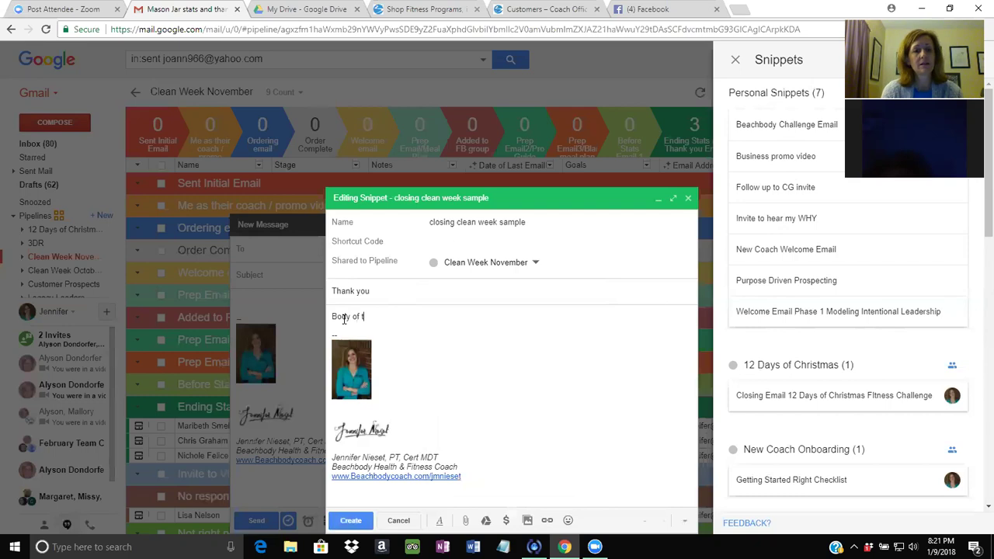
text(ext, than)
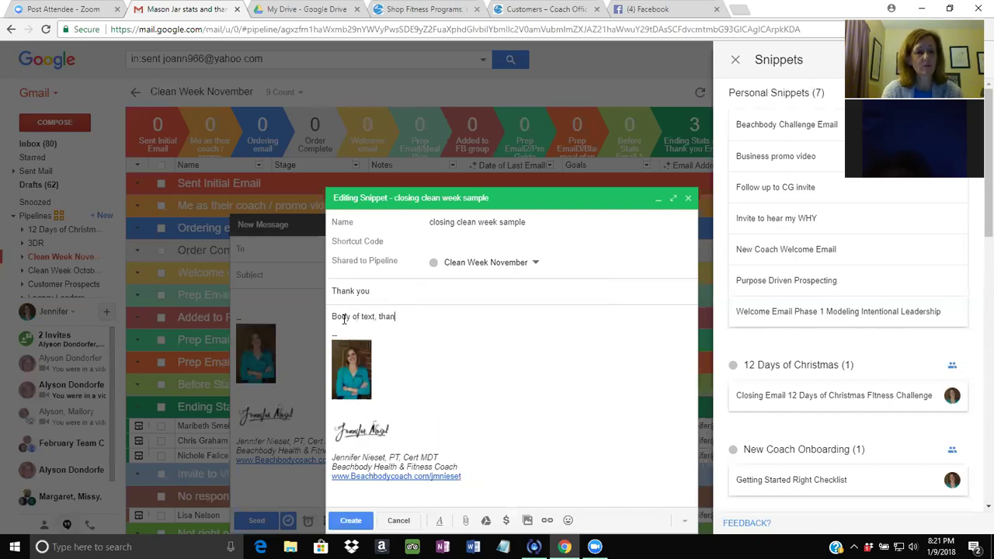
text(k you a)
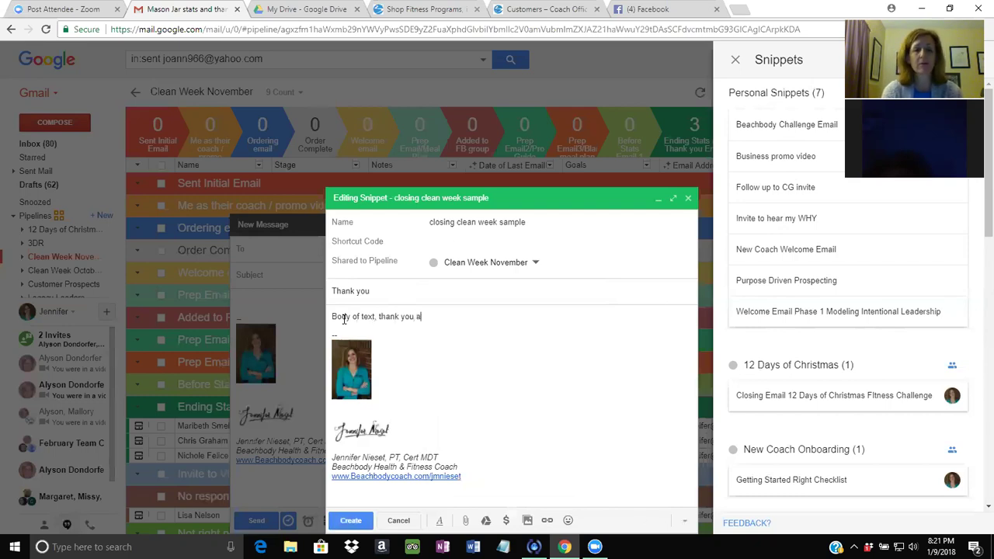
text( great we)
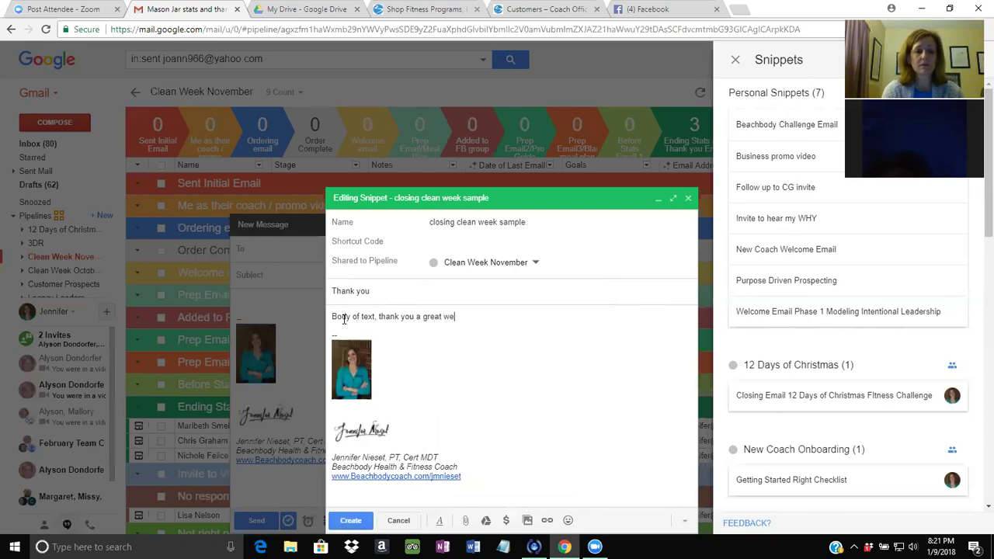
text(ek, sup)
key(BackSpace)
key(BackSpace)
key(BackSpace)
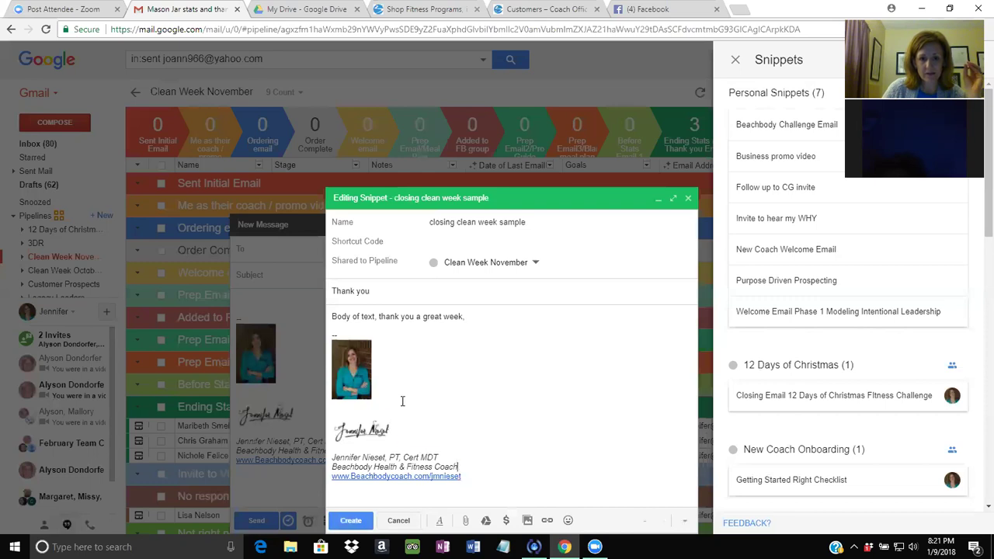
- Remove the whole signature block, including the photo and website link, from the snippet body
drag(459, 466, 323, 344)
key(BackSpace)
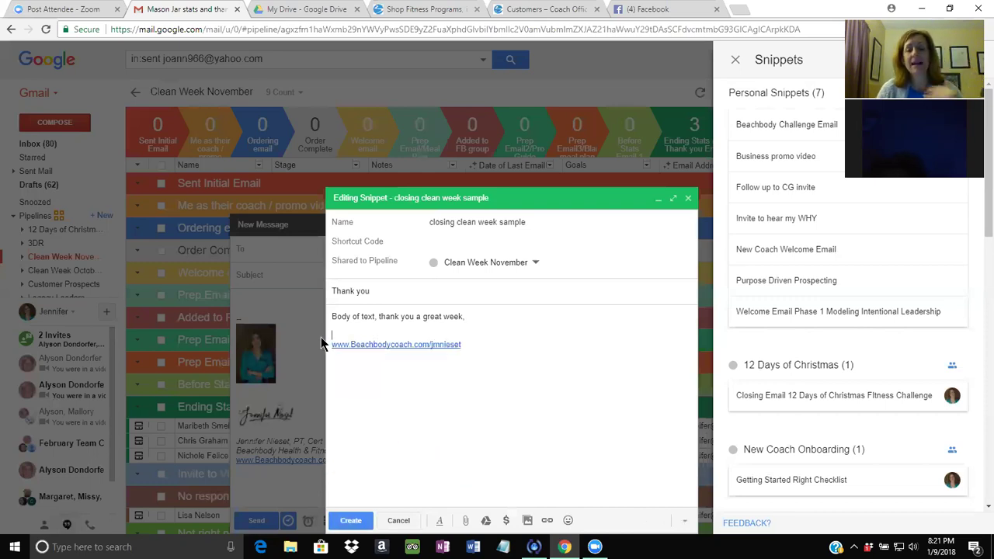
drag(490, 351, 329, 349)
key(BackSpace)
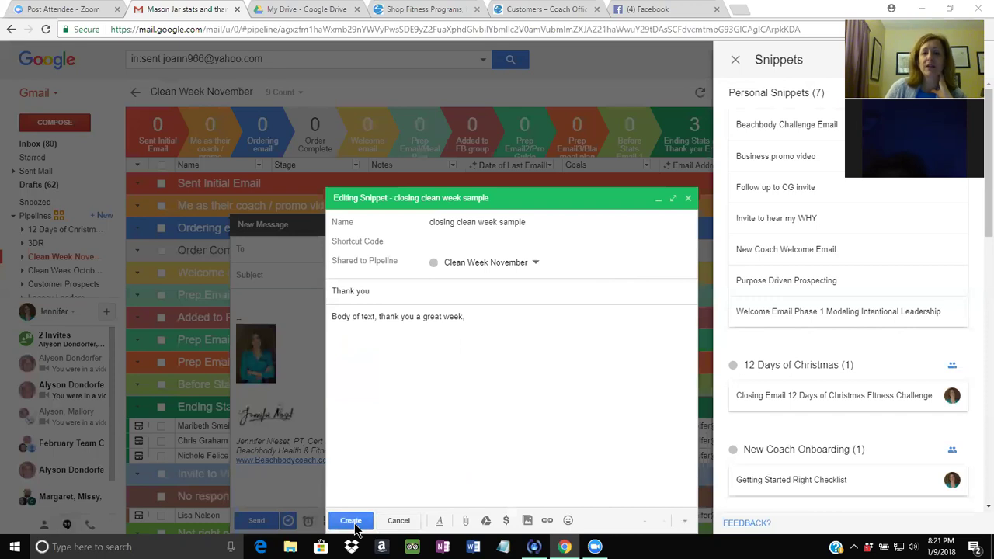
- Discard the snippet without creating it and close the blank email draft
click(688, 198)
click(573, 317)
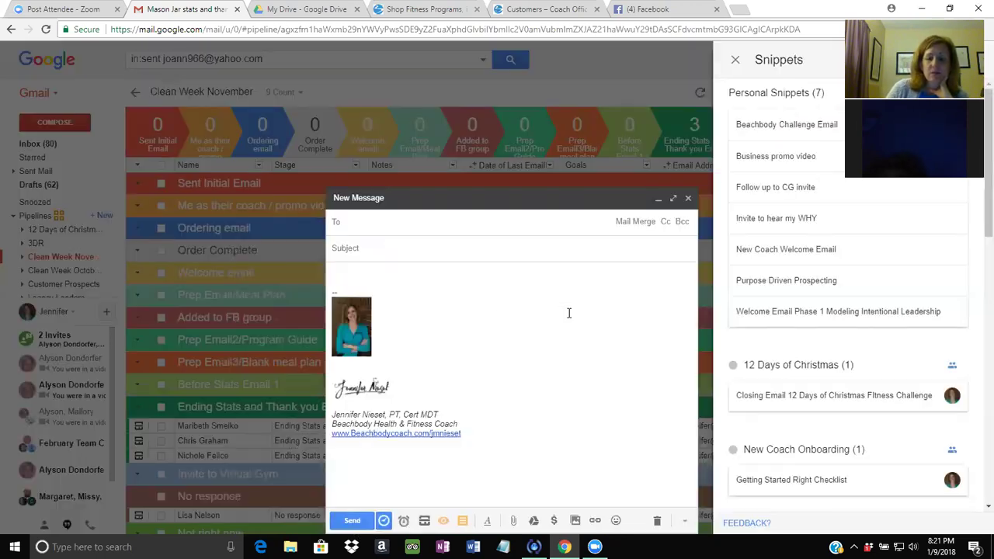
click(688, 199)
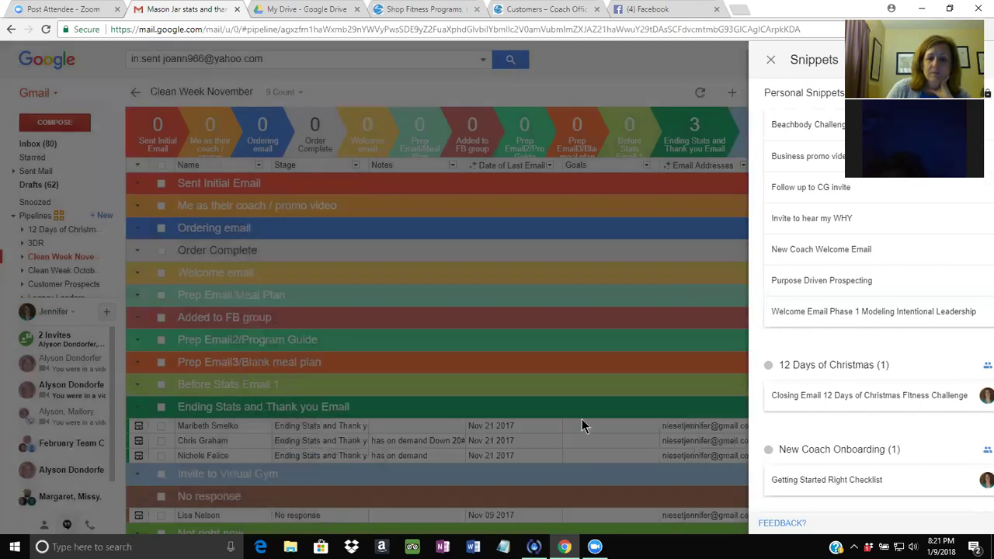
- Browse the snippet list from a new email to the Clean Week November group, and close the draft without inserting any
mouse_move(106, 113)
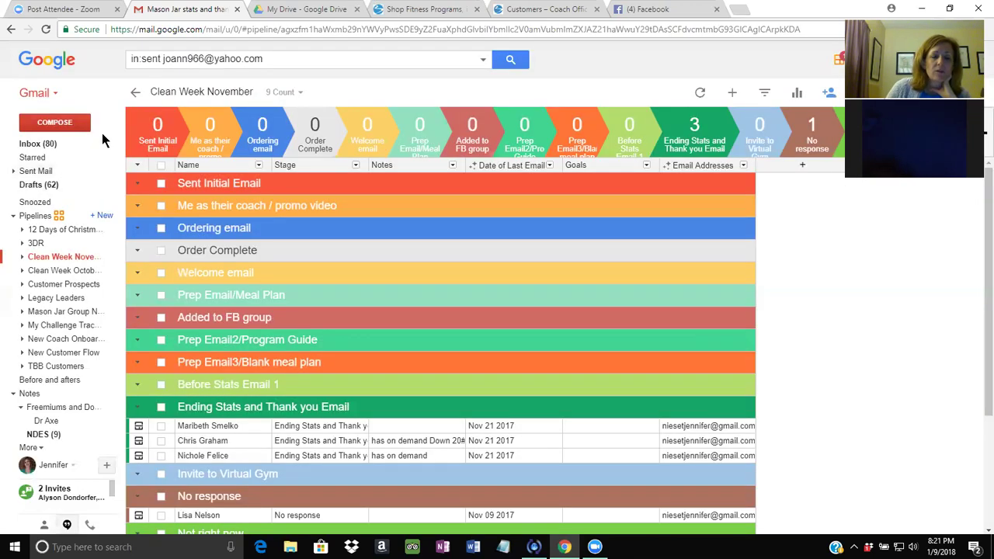
click(74, 123)
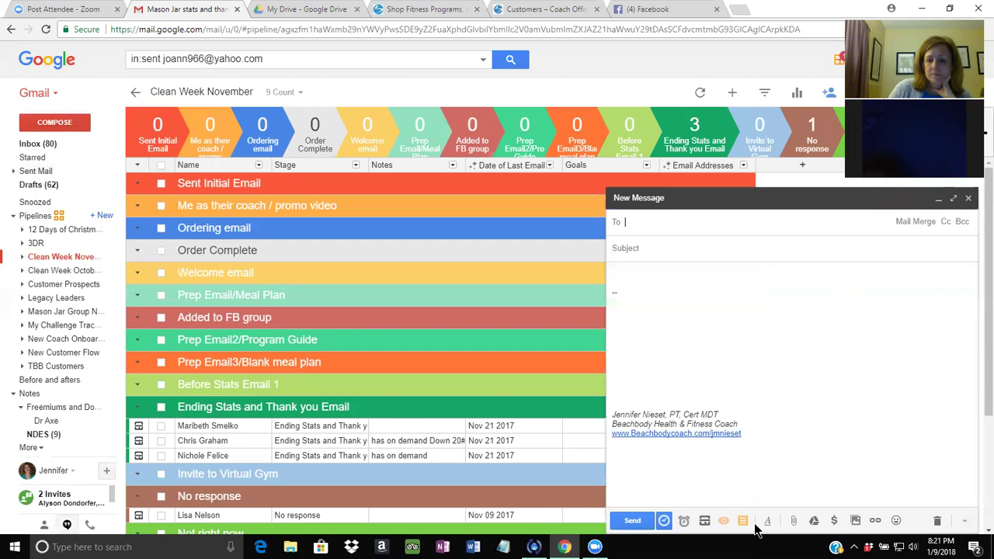
click(743, 521)
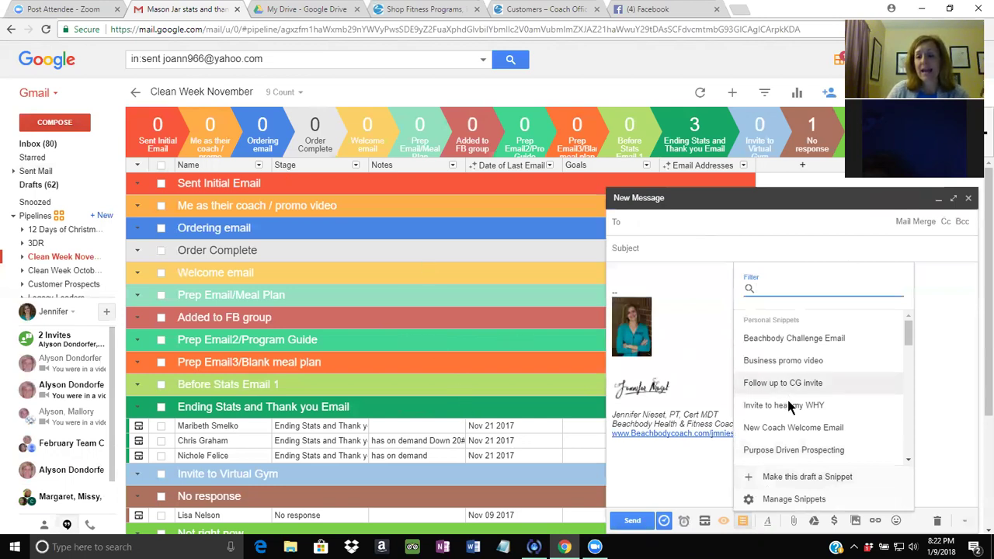
scroll(789, 409, down, 3)
scroll(788, 409, down, 2)
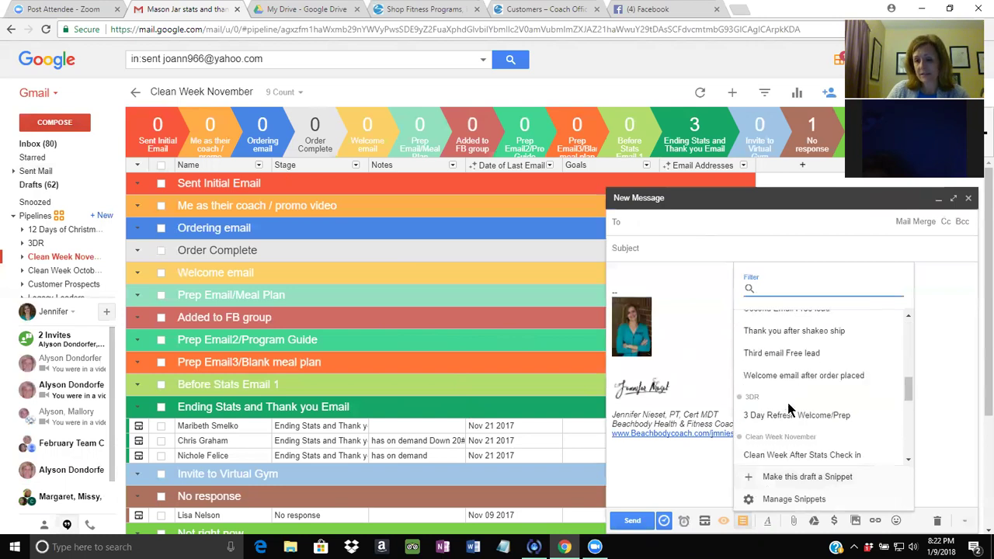
scroll(789, 409, down, 1)
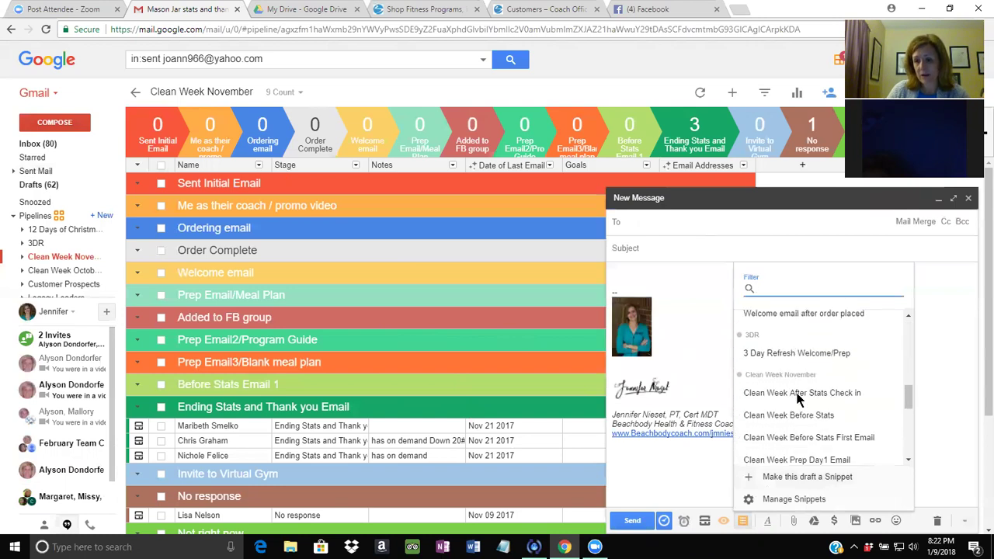
click(969, 199)
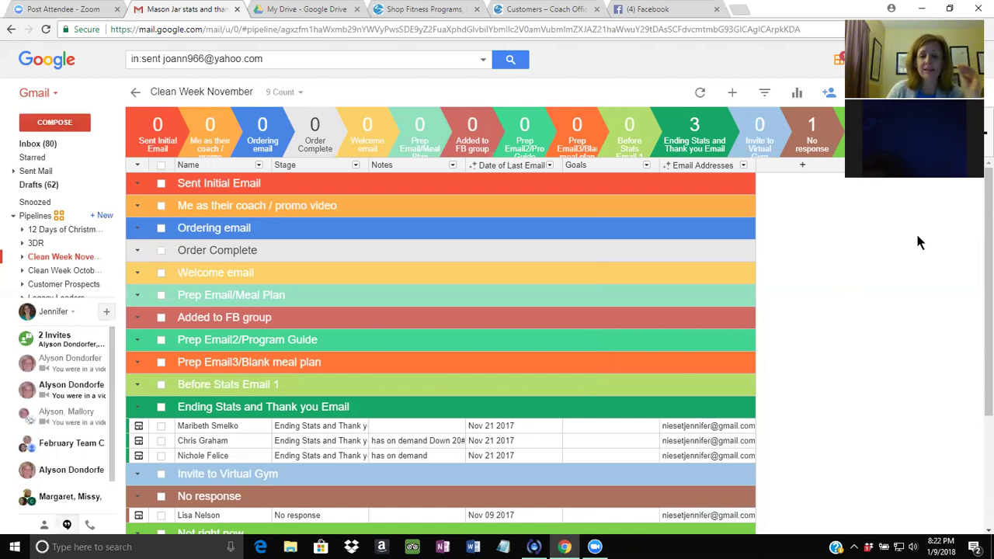
- Select the boxes in Ending Stats and Thank you Email, No response and Not right now, plus the first box in Add to FB Fit for Life
scroll(568, 447, down, 3)
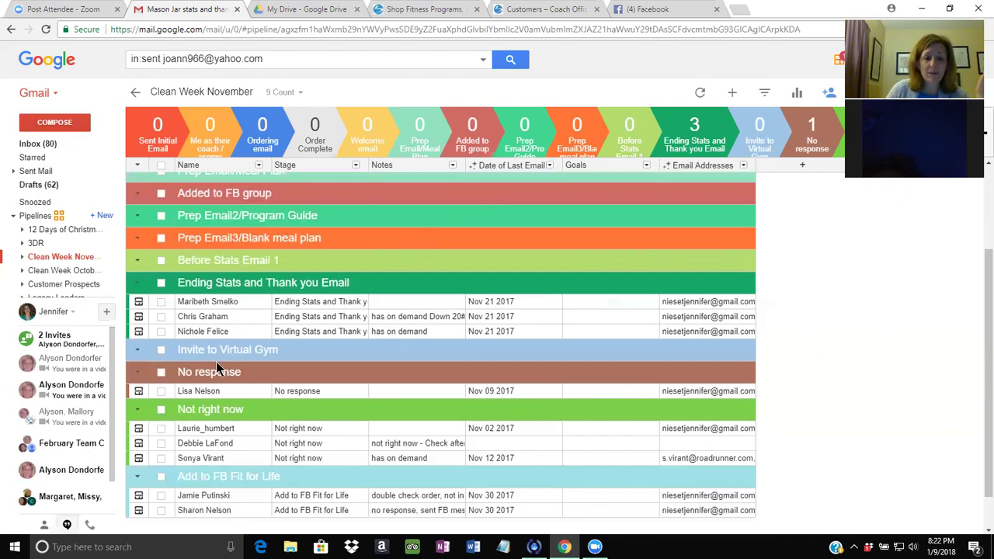
scroll(216, 365, down, 1)
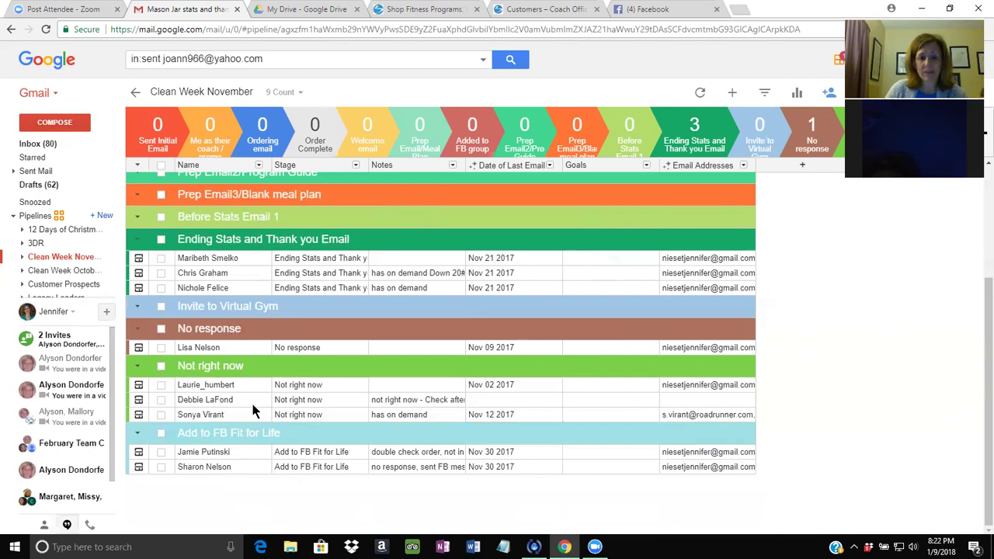
click(160, 240)
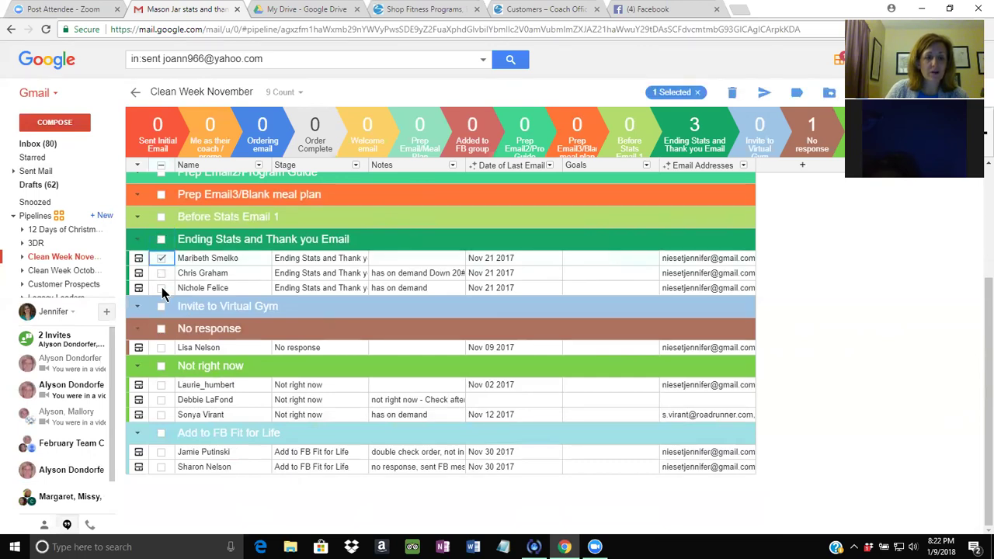
click(161, 348)
click(160, 384)
click(161, 400)
click(161, 414)
click(162, 451)
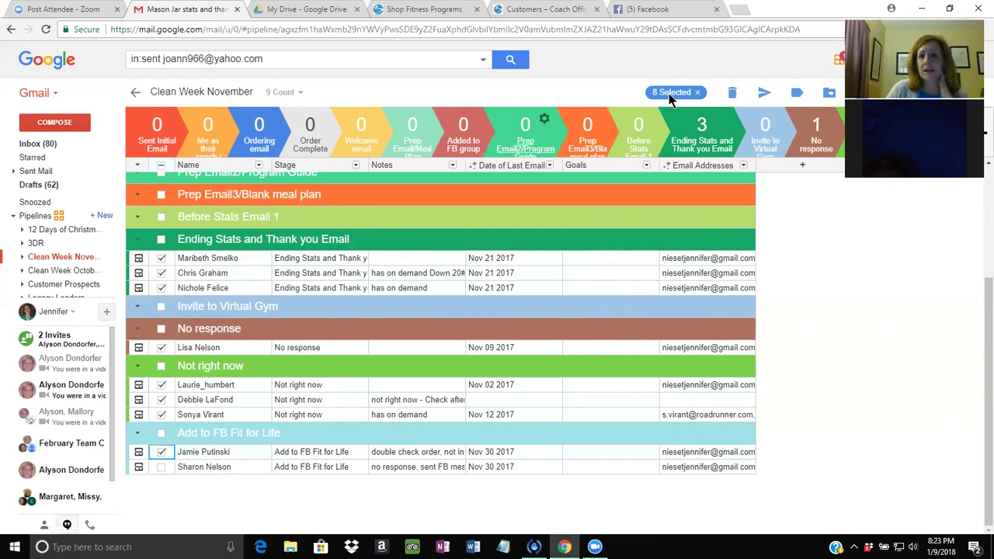
- Start a group email to the selected boxes and insert the "Clean Week Welcome Email" snippet
click(761, 93)
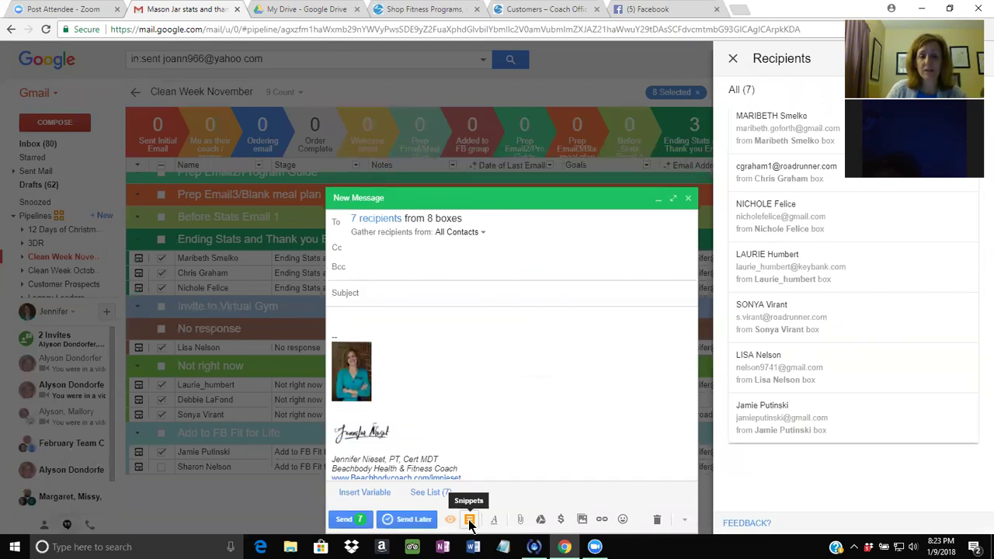
click(470, 523)
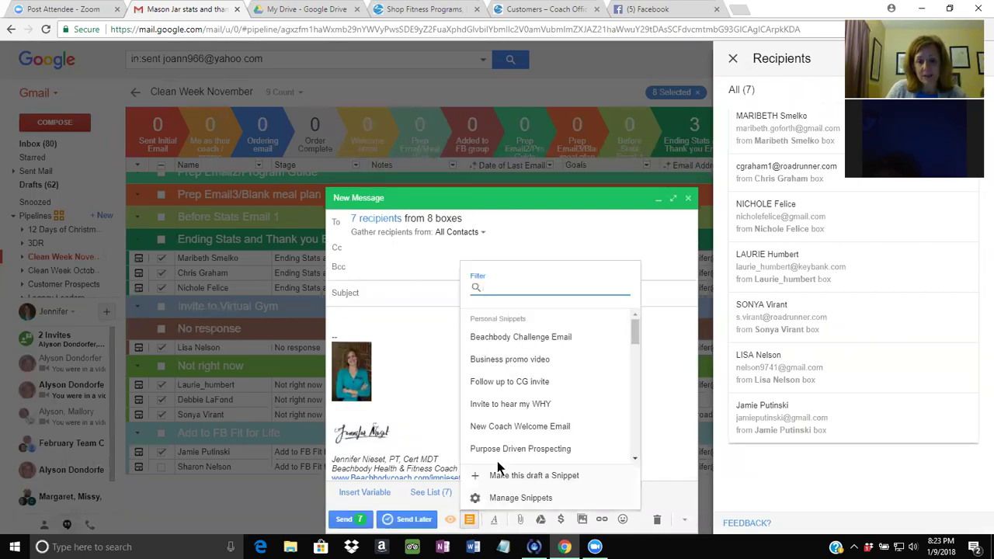
scroll(512, 381, down, 1)
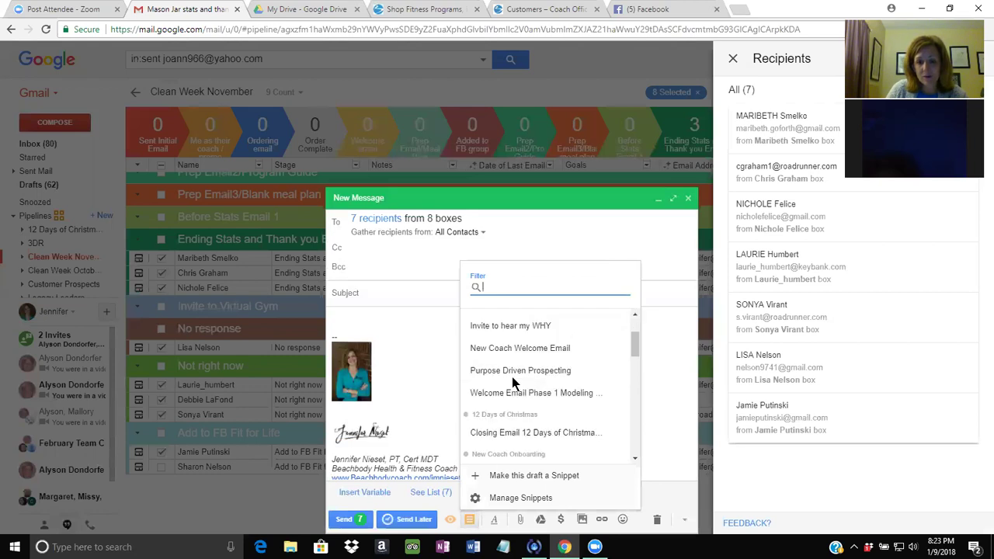
scroll(512, 382, down, 3)
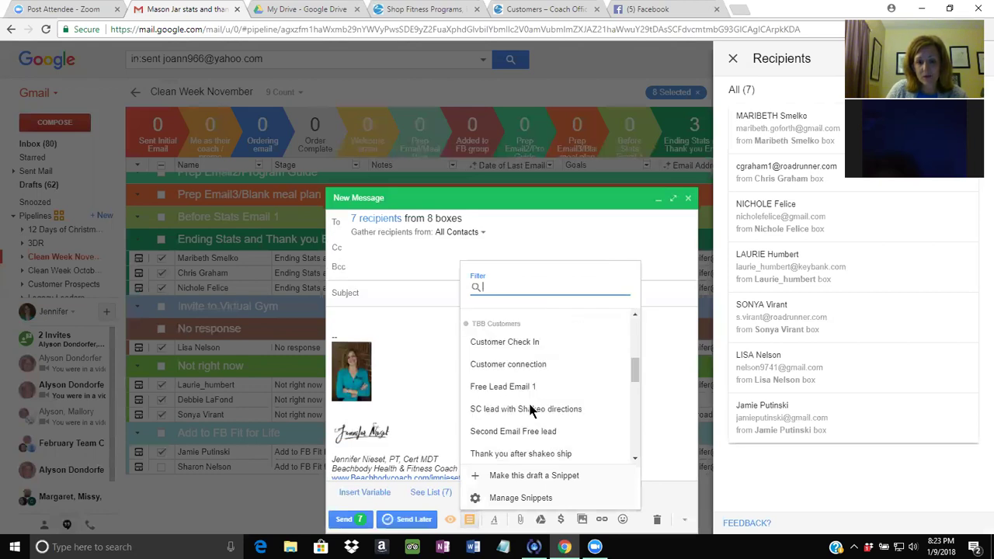
scroll(531, 410, down, 3)
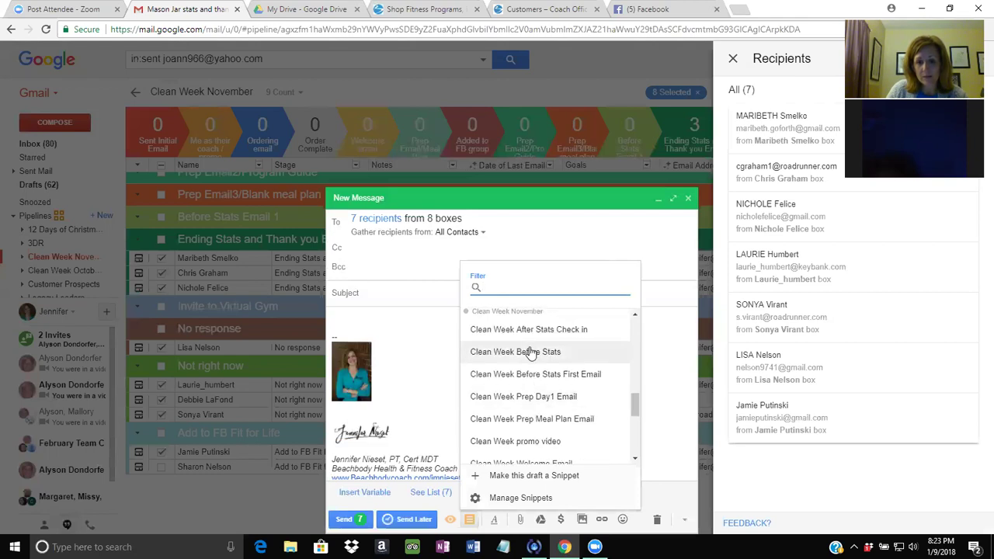
scroll(541, 438, down, 1)
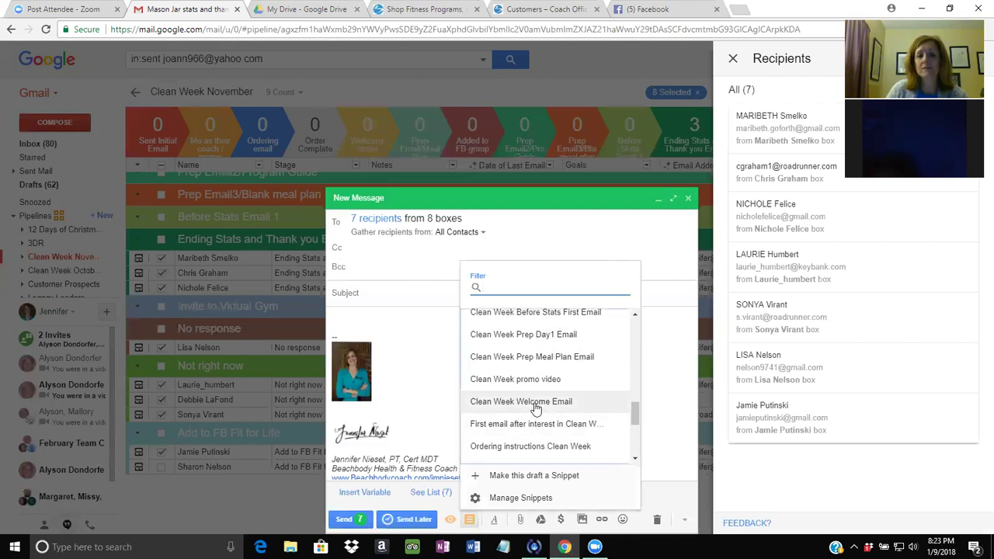
click(536, 401)
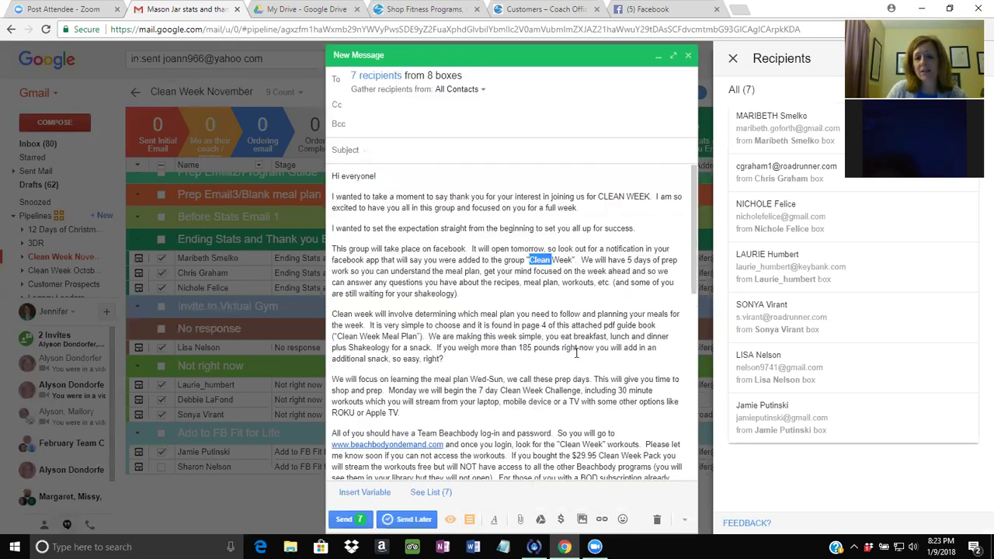
- Read through the inserted welcome email down to the signatures and close the group message without sending it
scroll(577, 353, down, 3)
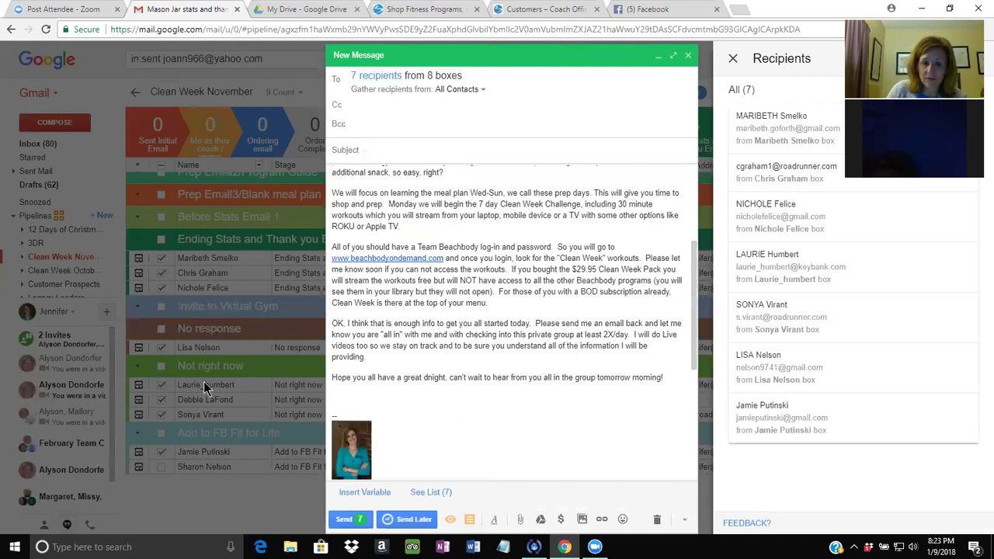
scroll(410, 379, down, 3)
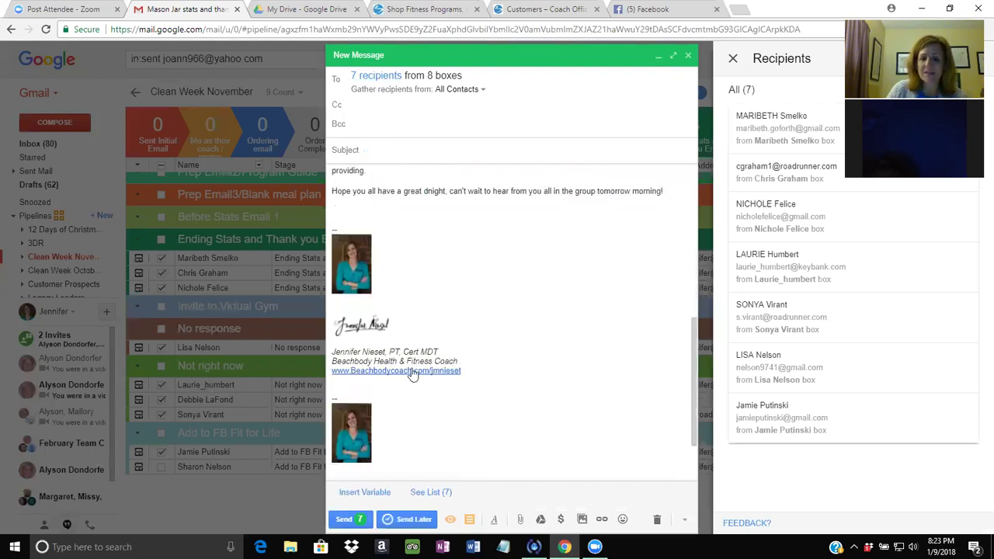
scroll(410, 378, down, 1)
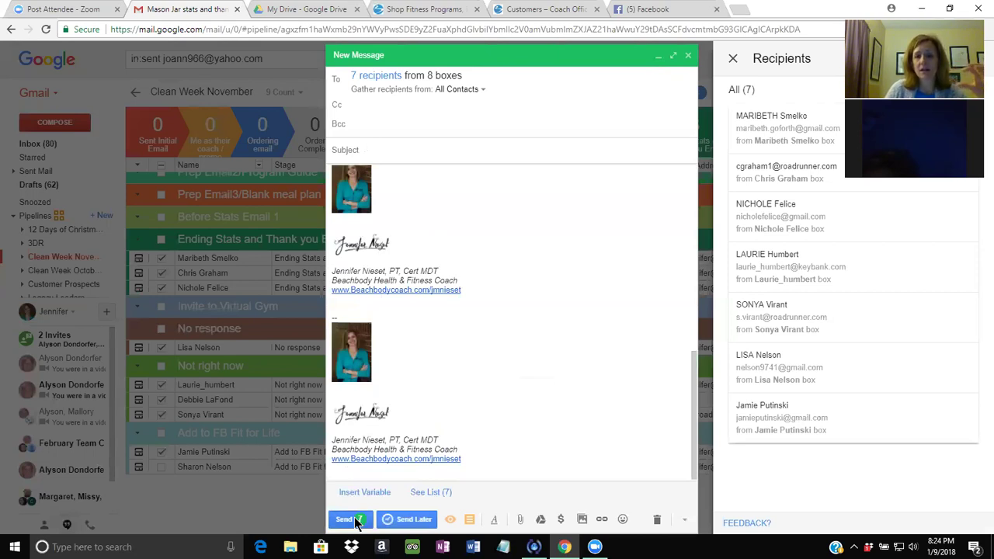
click(688, 58)
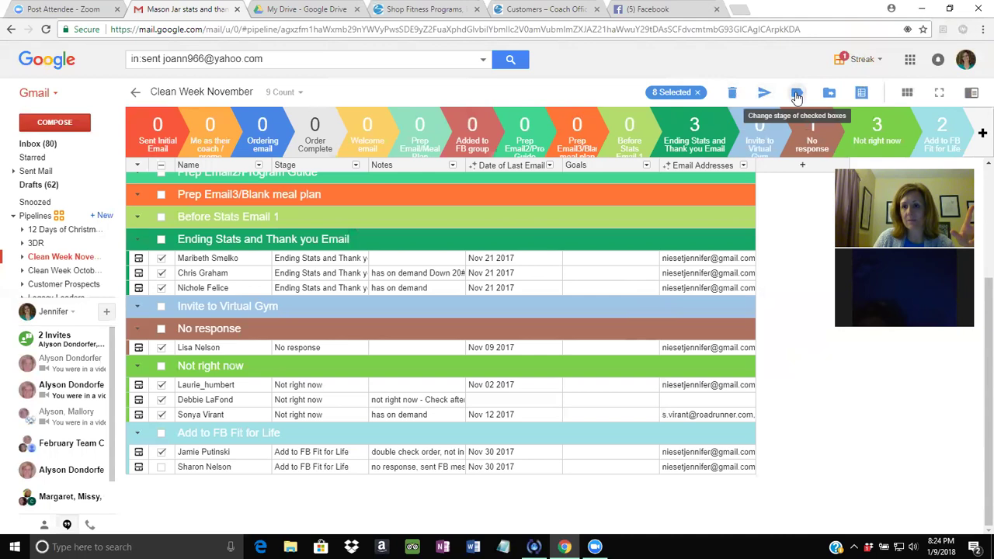
- Deselect all the checked boxes in the Clean Week November pipeline
click(161, 258)
click(160, 272)
click(160, 288)
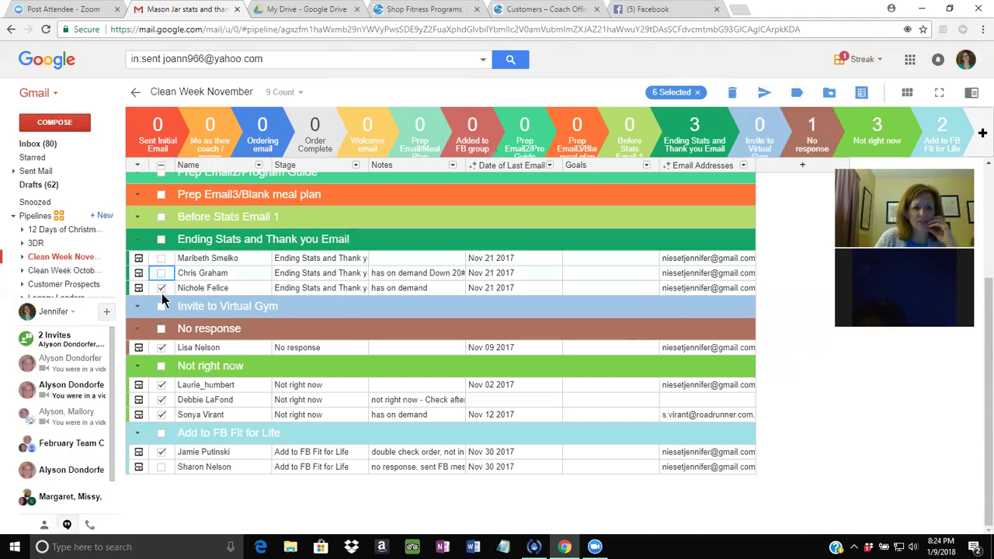
click(161, 348)
click(161, 384)
click(161, 400)
click(160, 415)
click(161, 452)
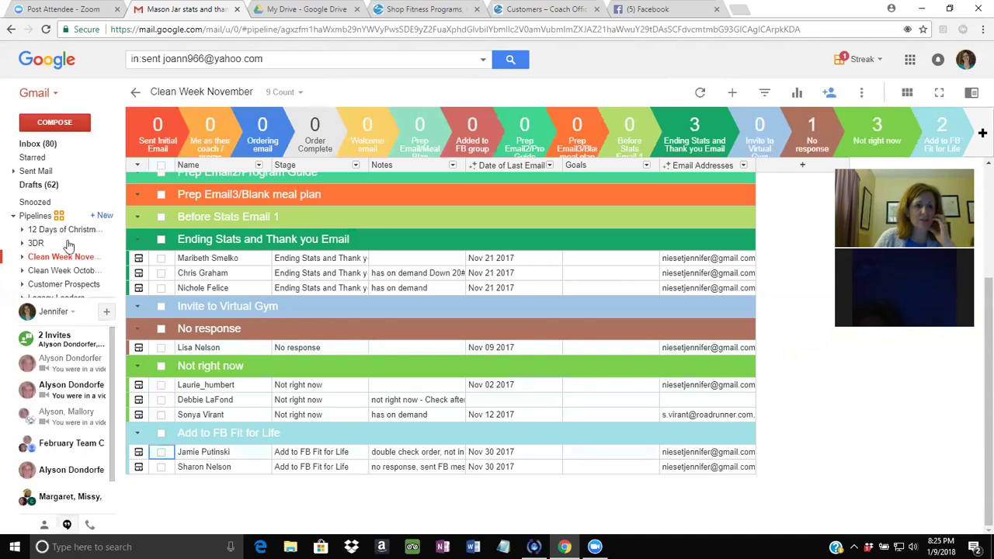
mouse_move(66, 278)
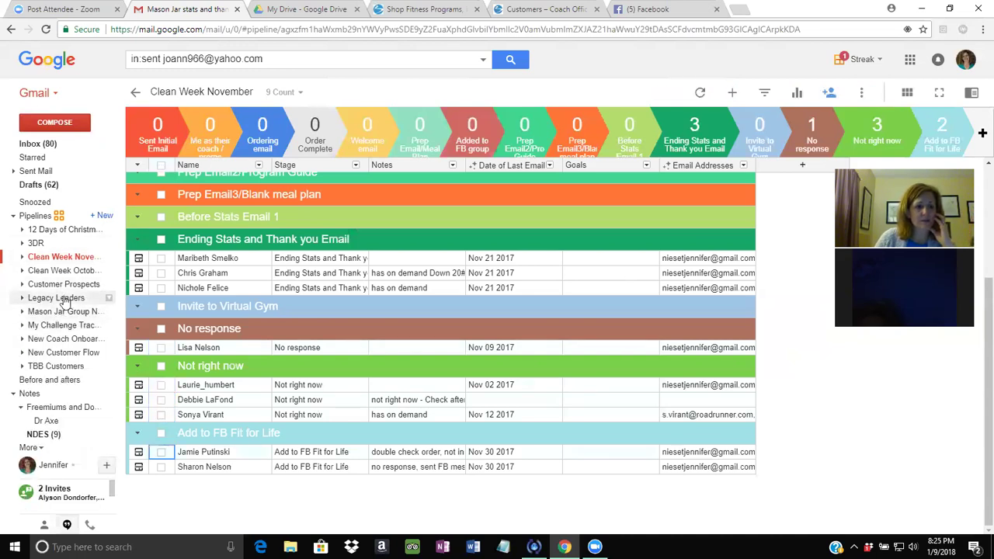
- In Customer Prospects, change the first 46-day box under "Hey girl, thanks message" to the FORMING stage and return to the pipeline
click(63, 284)
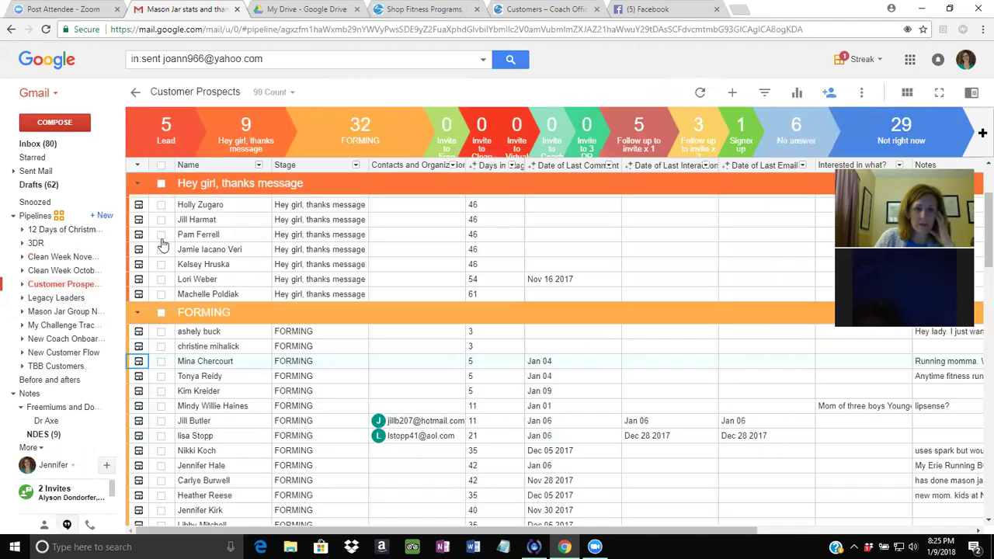
click(139, 204)
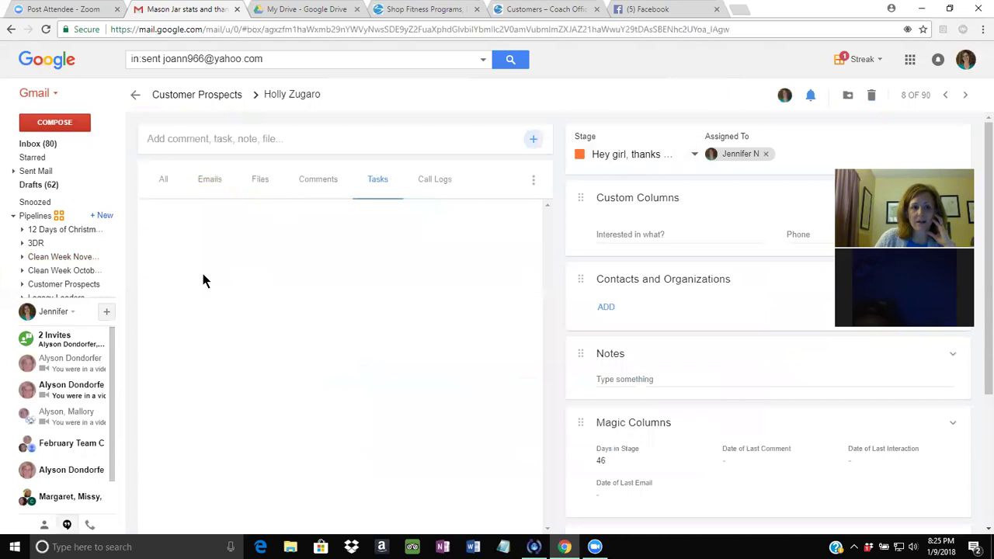
click(618, 155)
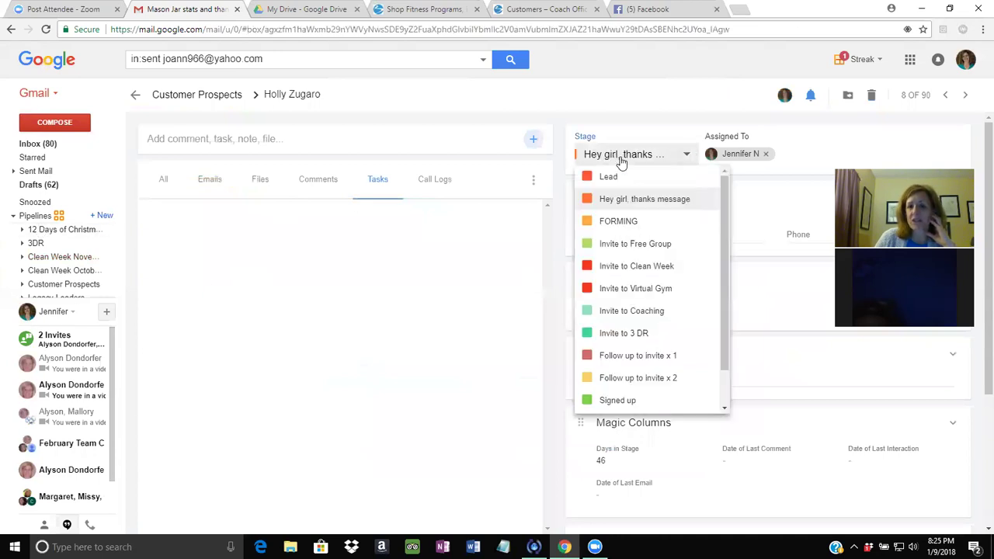
click(619, 221)
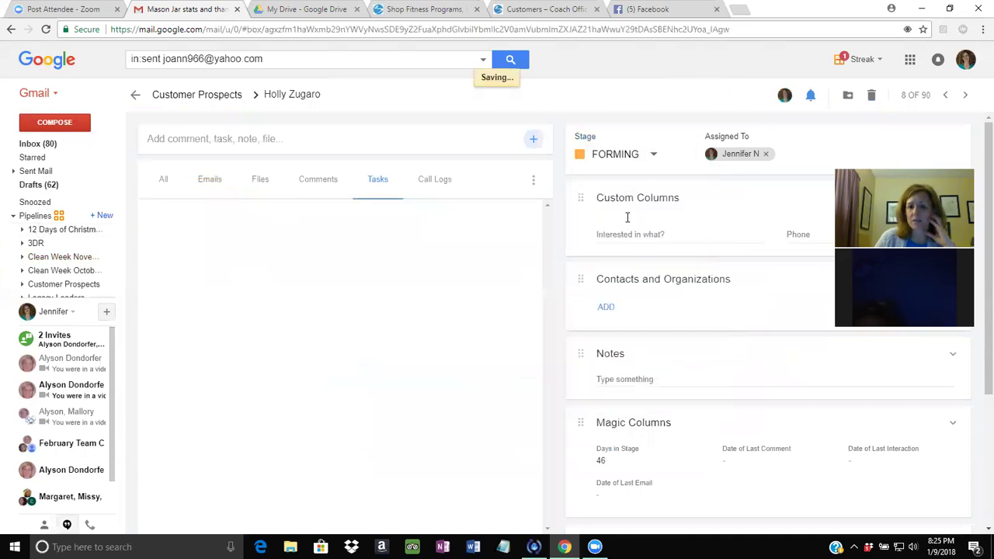
click(11, 30)
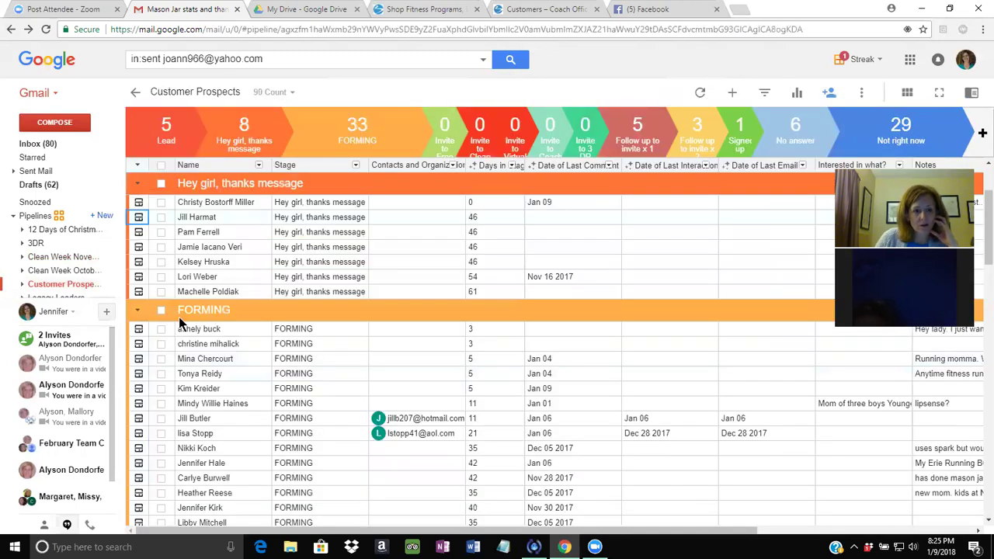
- Select the FORMING box whose notes mention a new mom and change its stage to "Hey girl, thanks message"
scroll(170, 415, down, 1)
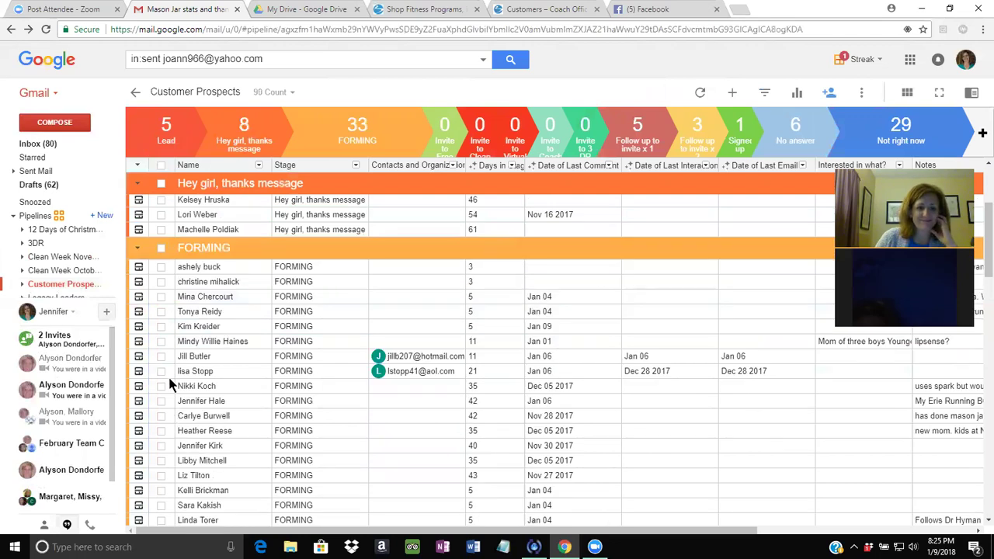
scroll(163, 381, down, 1)
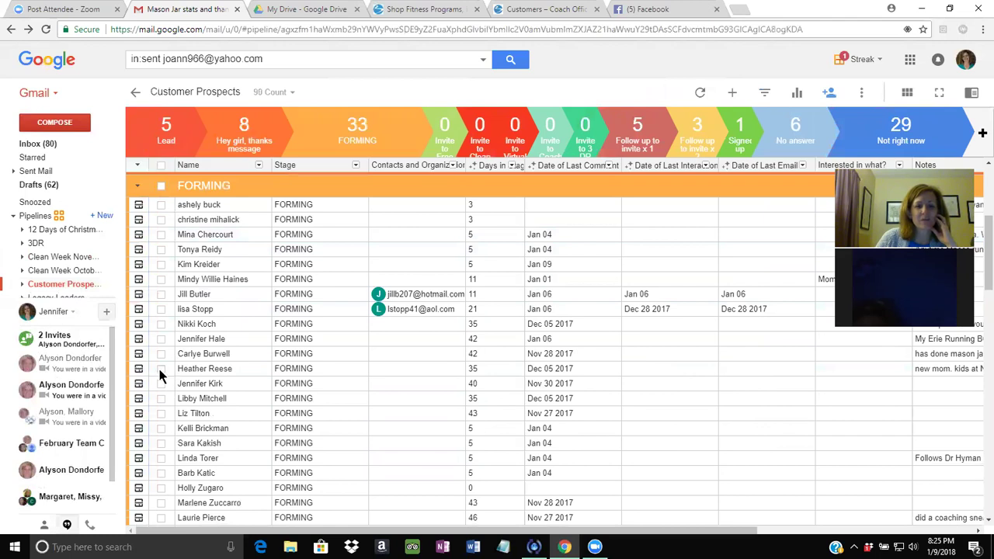
click(160, 369)
click(795, 93)
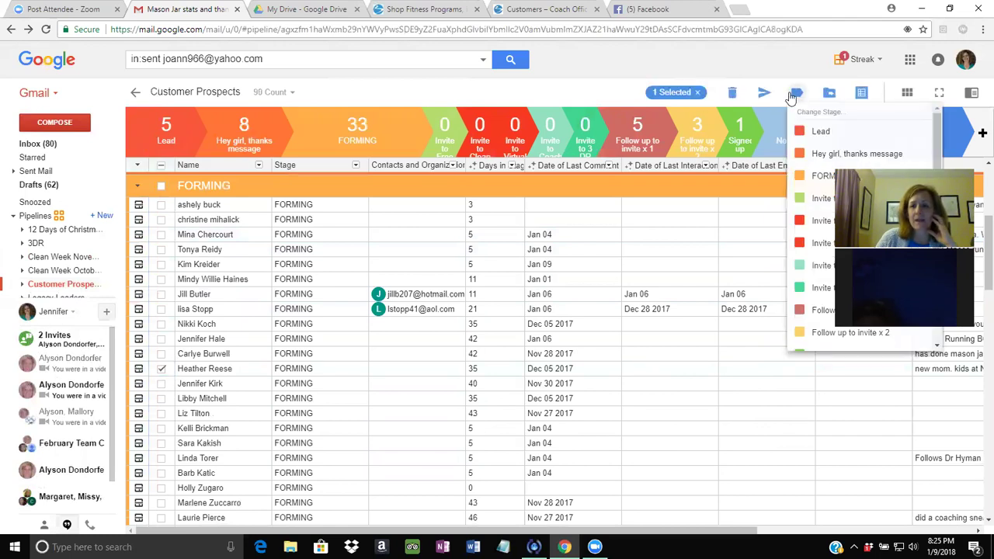
click(816, 156)
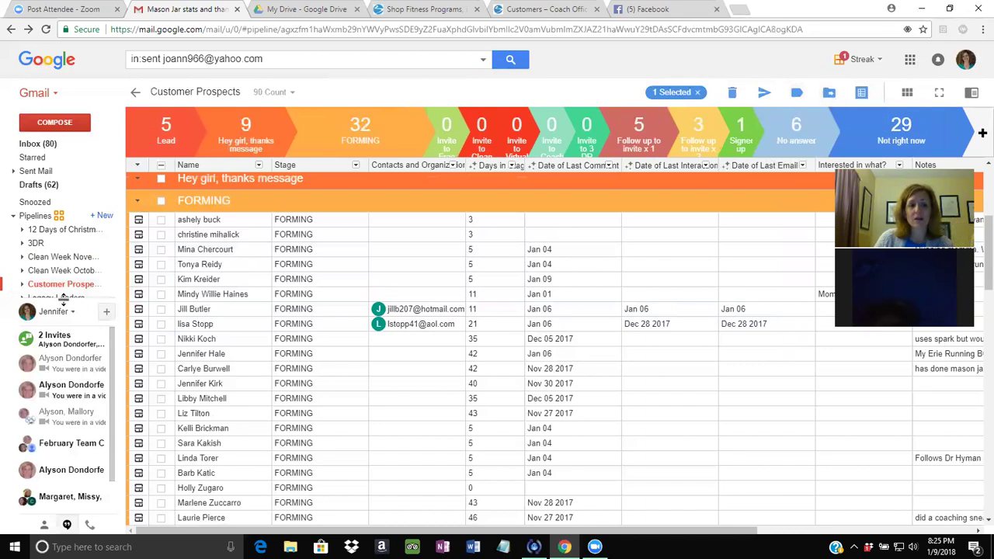
- Go to the inbox and open the self-sent "(no subject)" email with its attachments
mouse_move(64, 299)
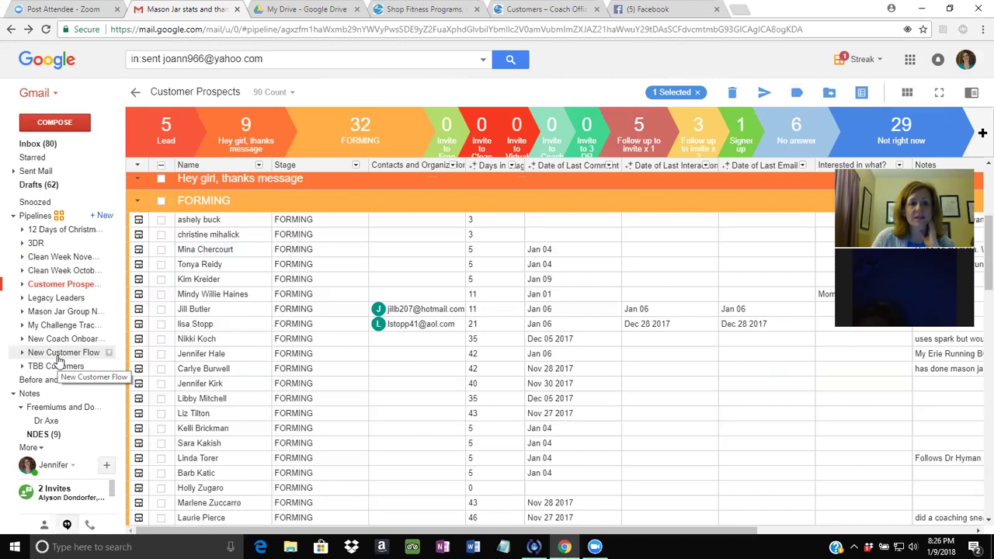
click(56, 142)
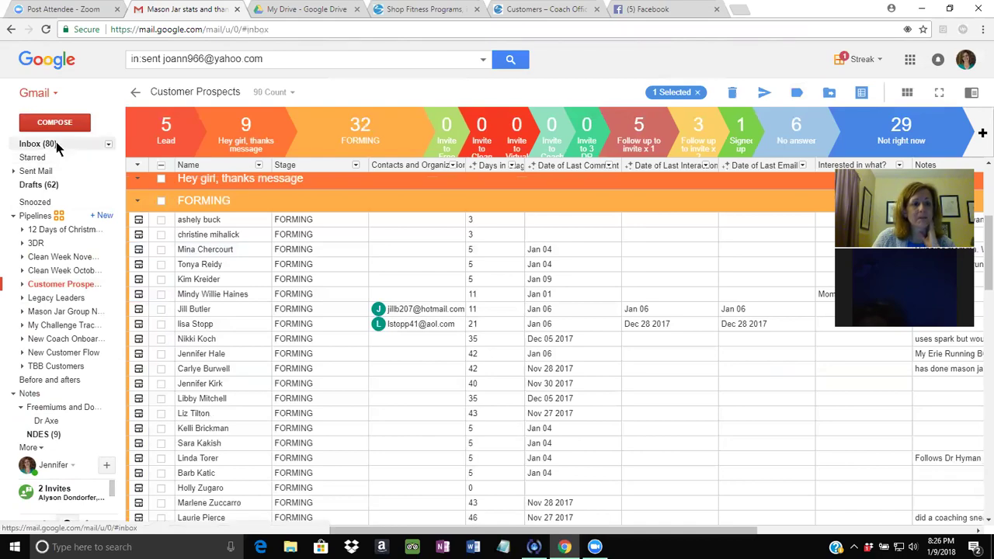
scroll(243, 236, up, 10)
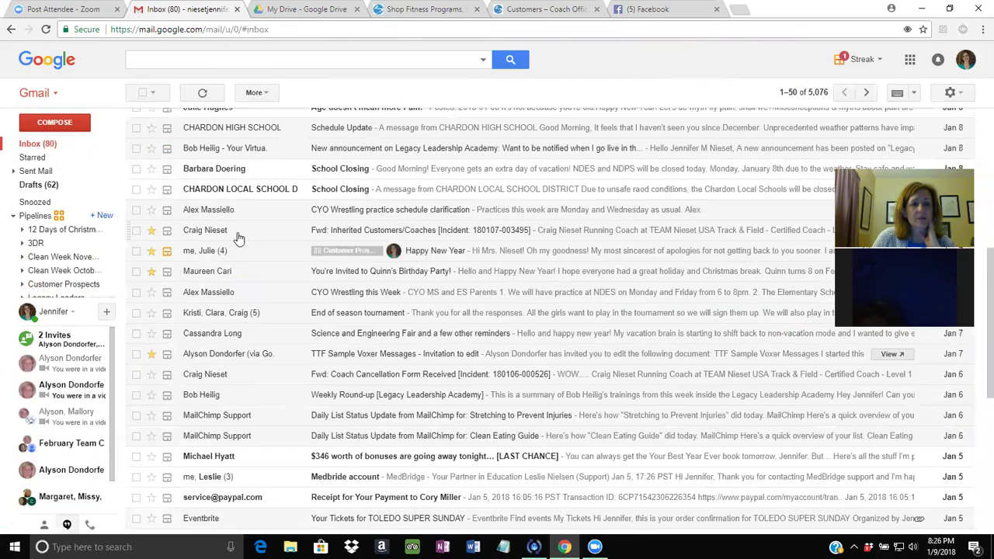
scroll(239, 238, up, 2)
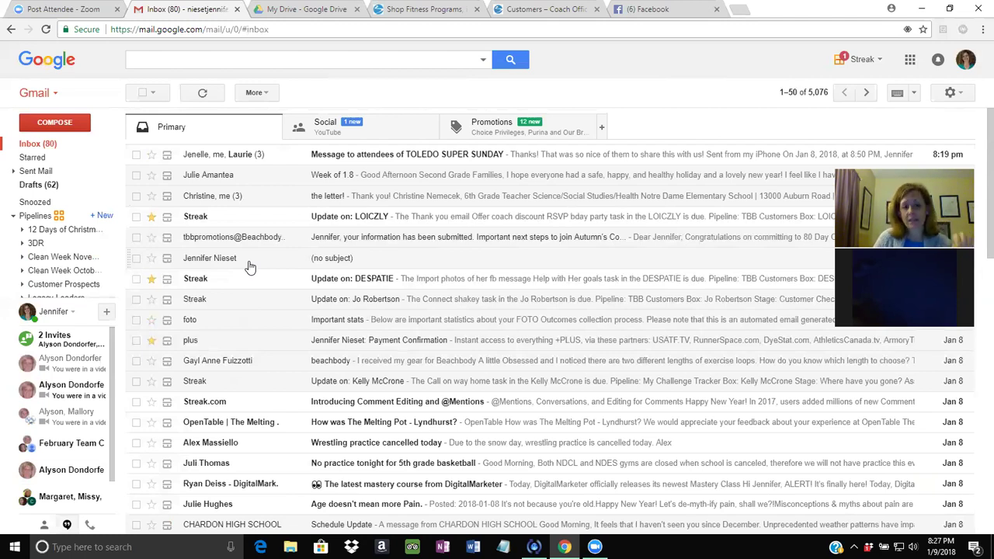
click(336, 264)
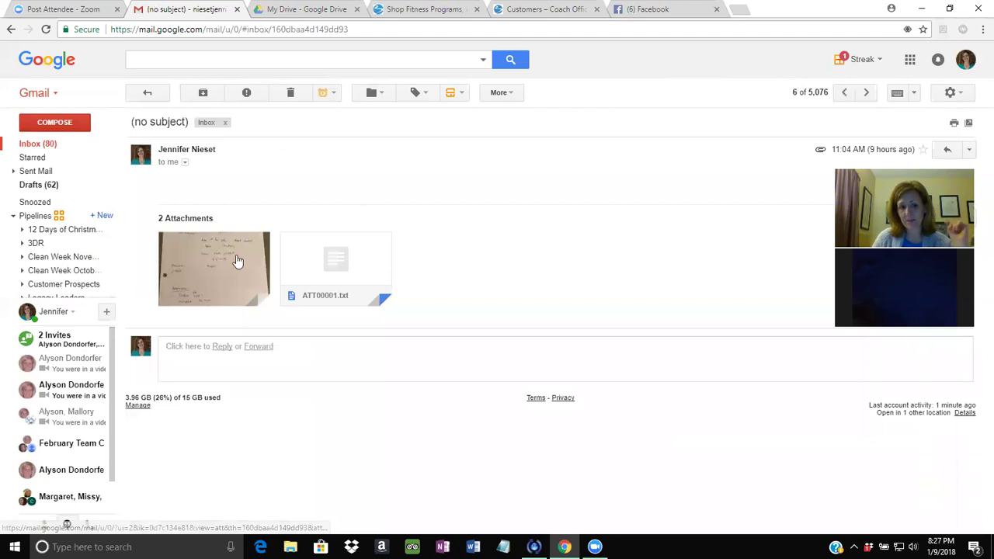
mouse_move(213, 259)
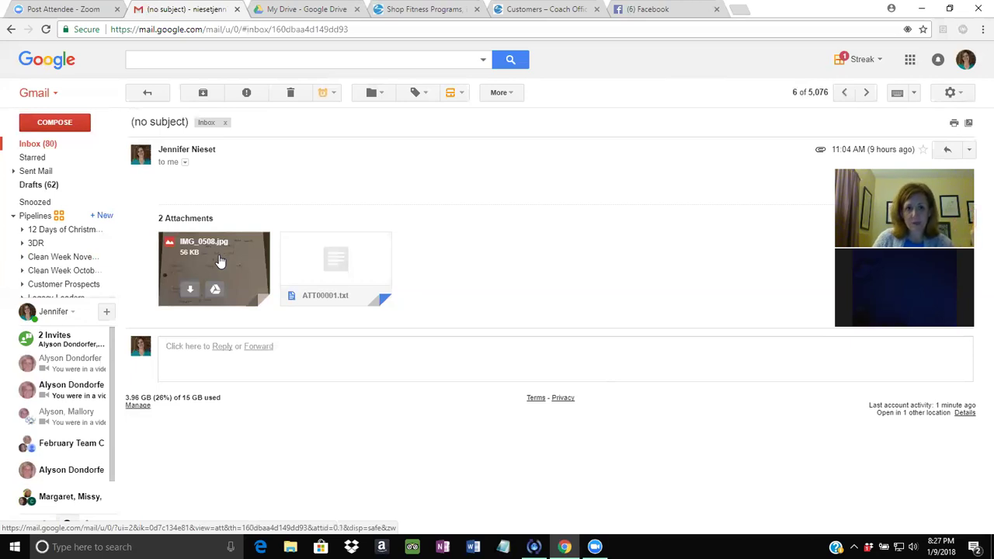
click(449, 94)
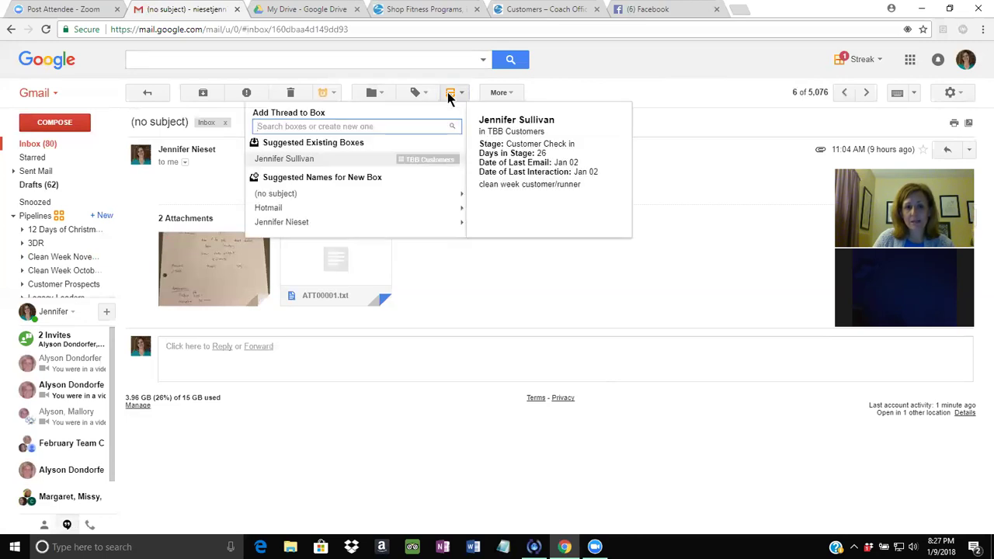
text(Ch)
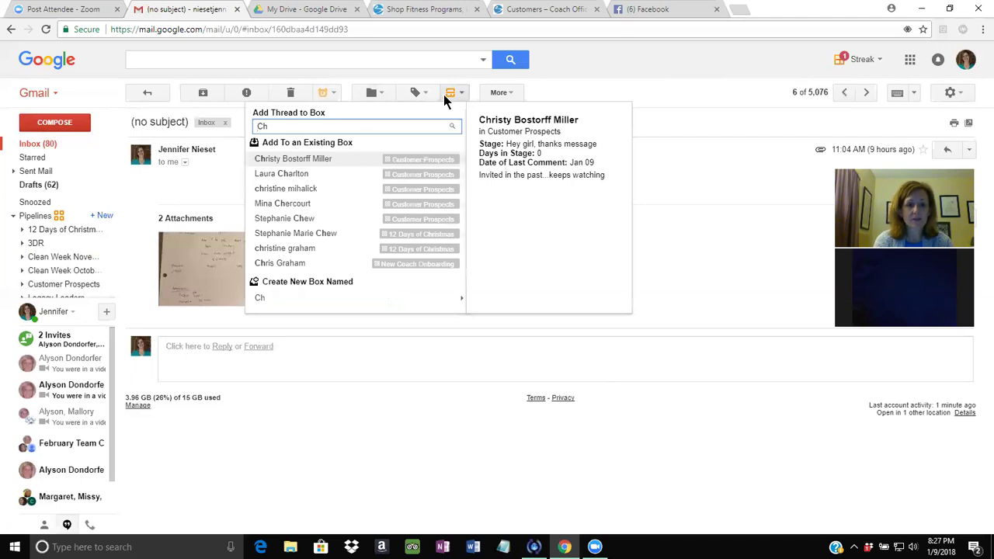
text(ristin)
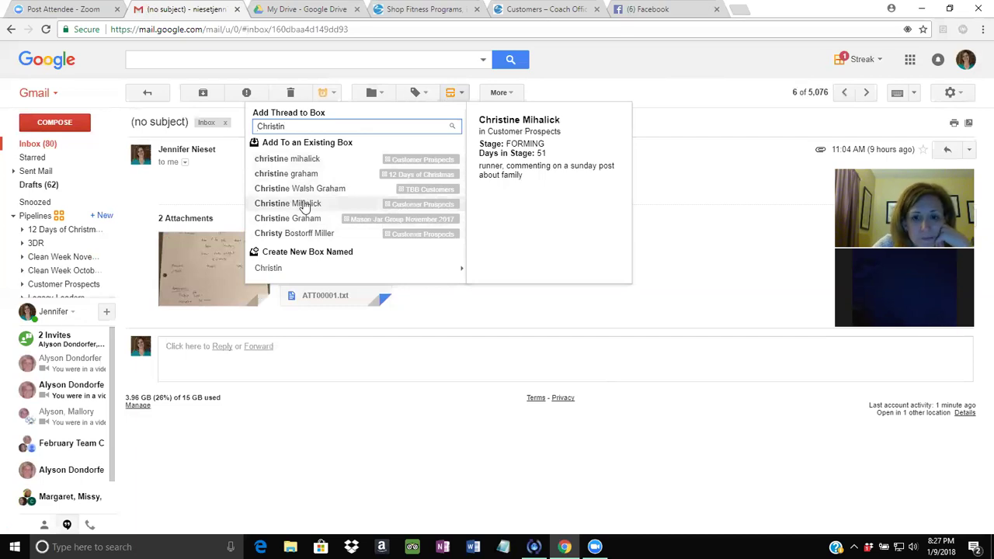
key(BackSpace)
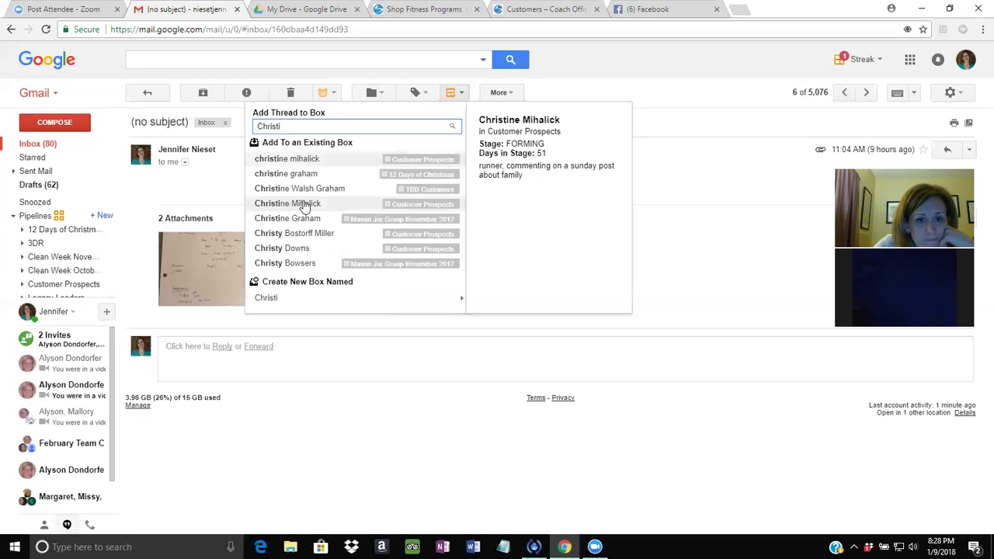
key(BackSpace)
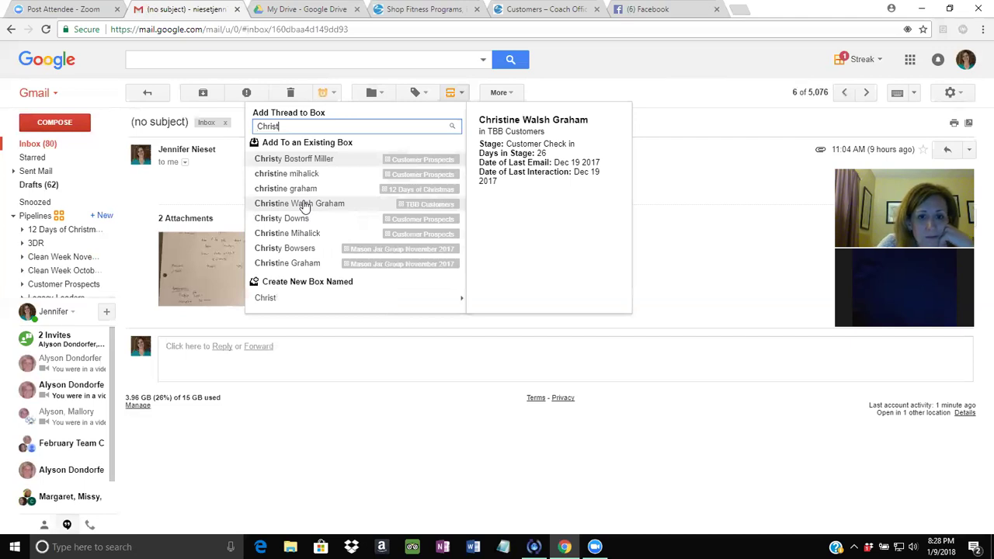
click(387, 384)
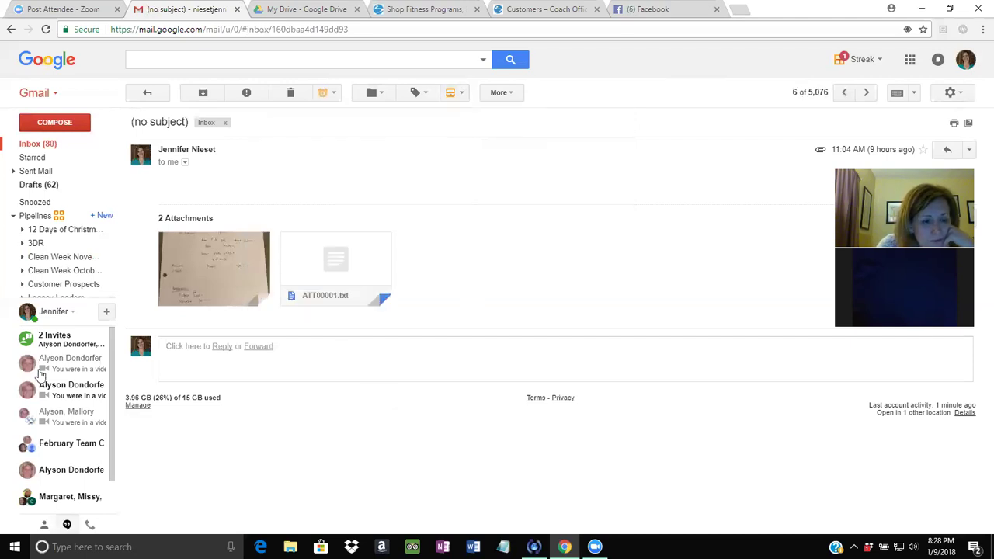
- Check how the coach's box is named in the New Coach Onboarding pipeline and return to the inbox
mouse_move(53, 317)
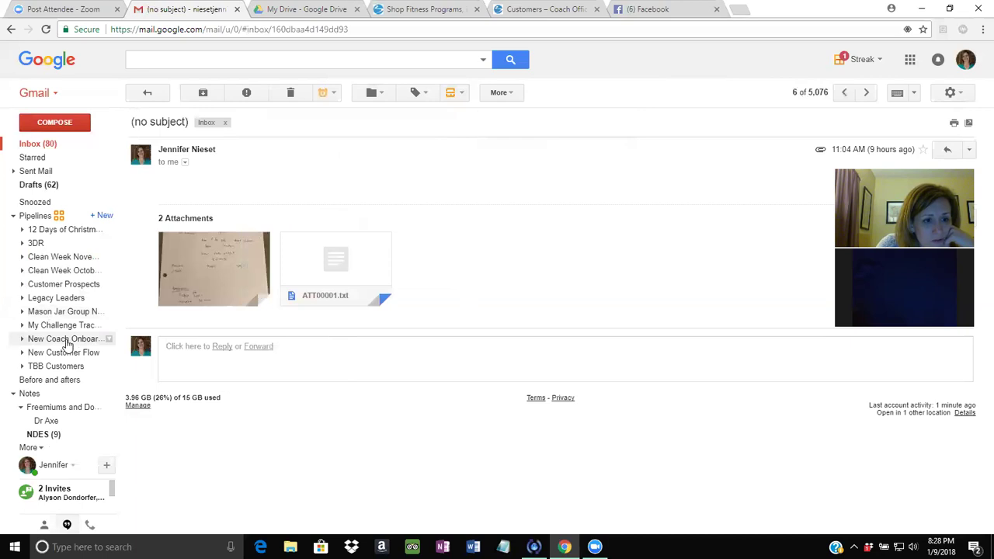
click(67, 342)
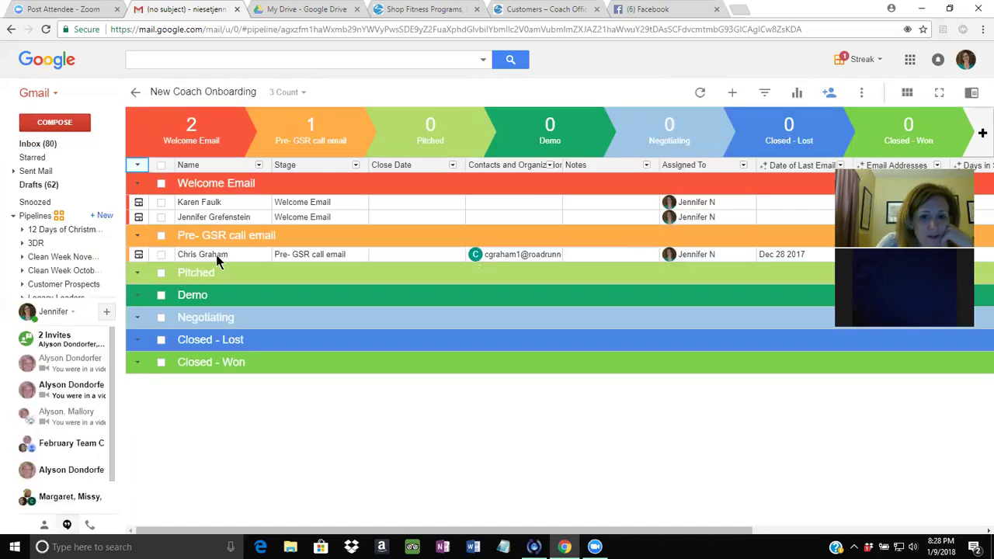
drag(69, 302, 68, 454)
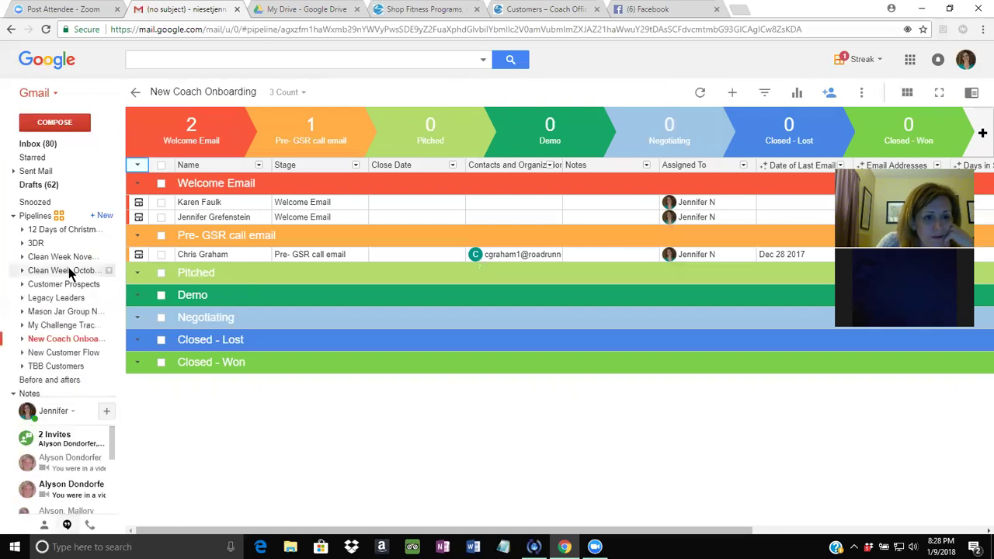
click(39, 144)
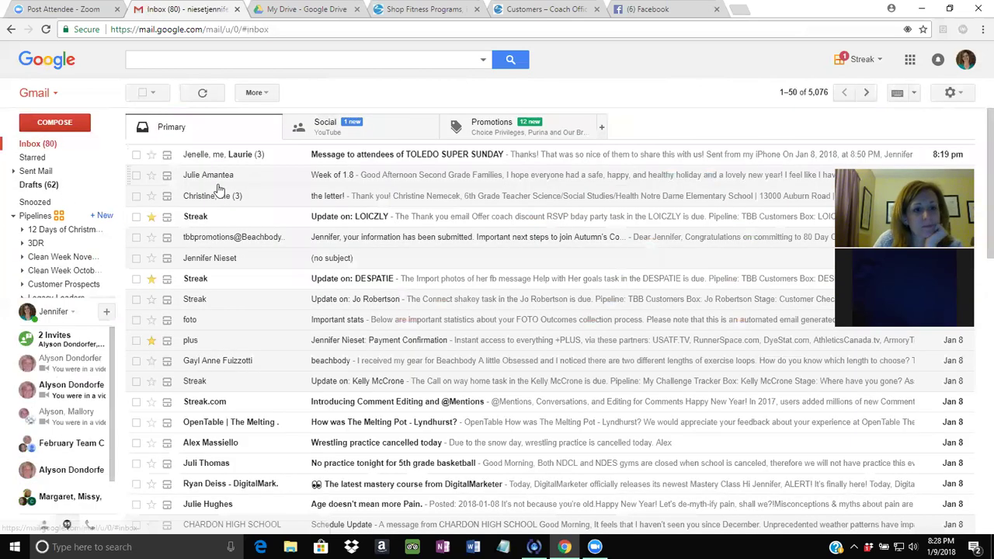
- Reopen the "(no subject)" email and add its thread to the coach's existing box in New Coach Onboarding
click(222, 260)
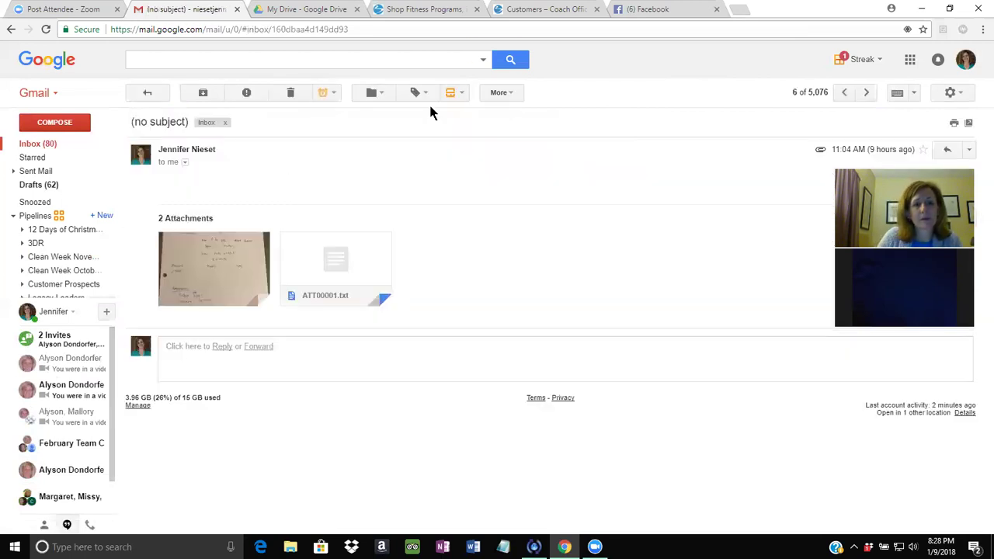
click(453, 94)
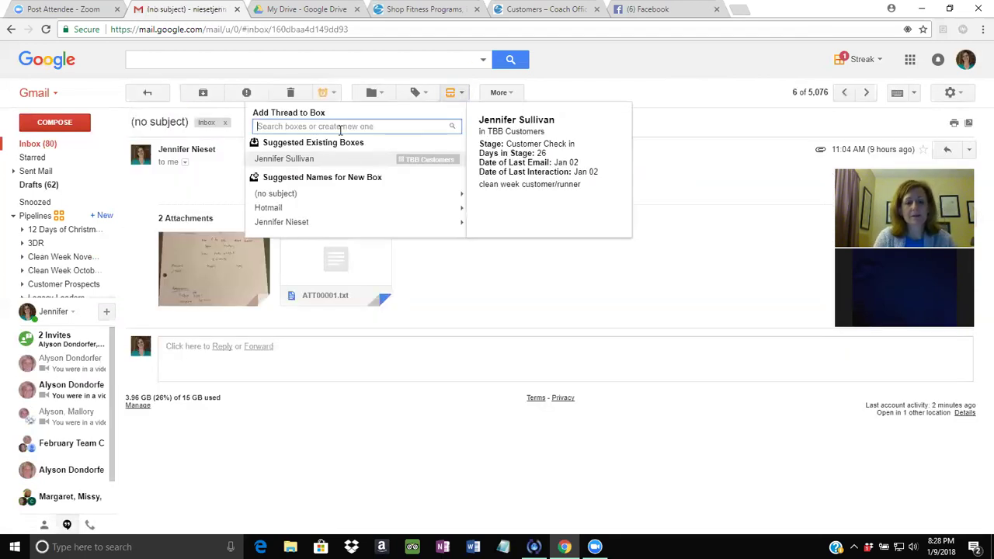
text(Christ)
key(BackSpace)
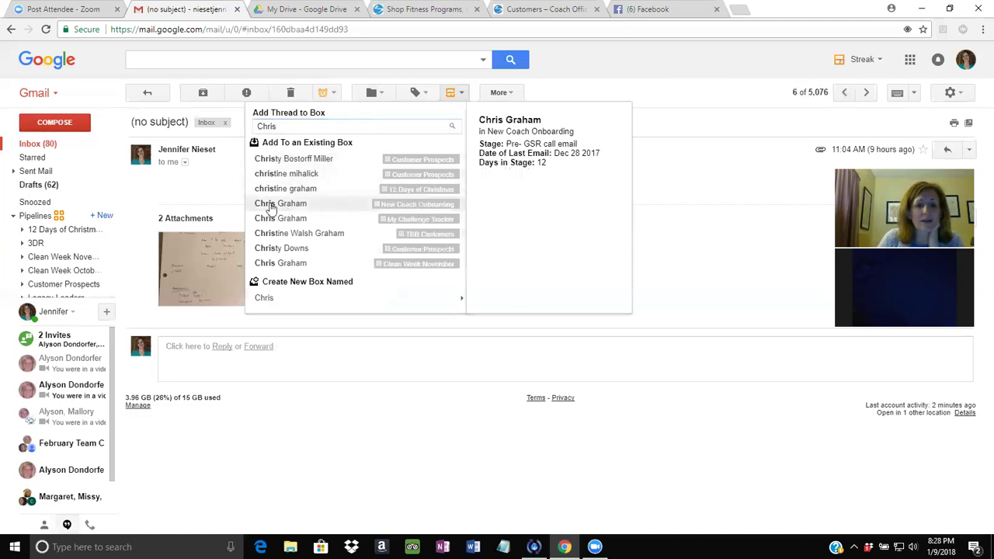
click(271, 205)
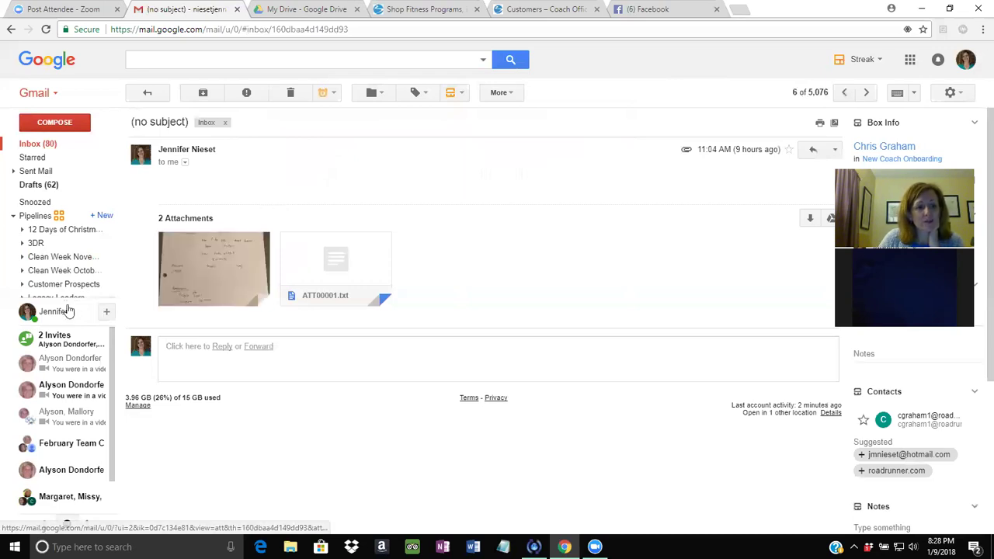
- Open the coach's box under "Pre- GSR call email" in New Coach Onboarding and review its timeline of emails and files
mouse_move(31, 318)
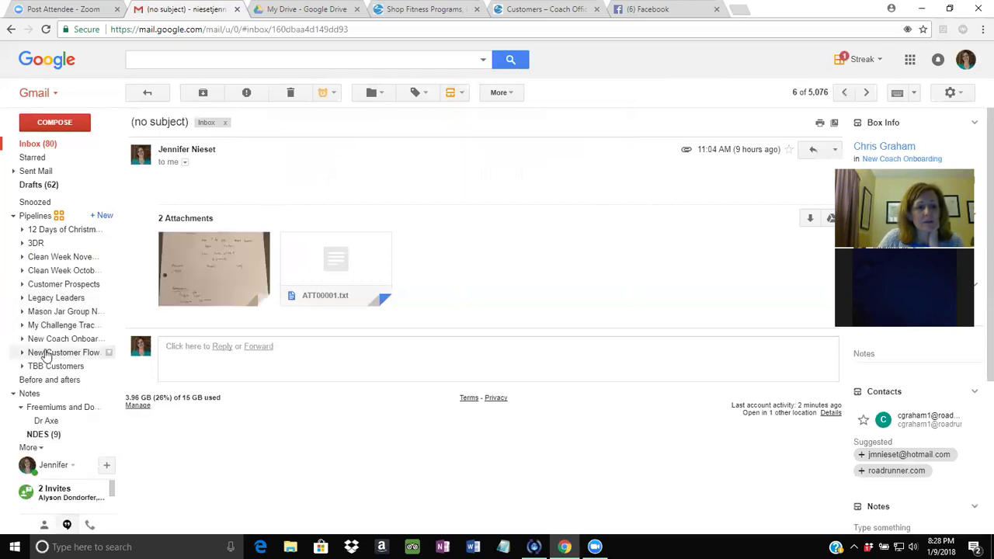
click(50, 341)
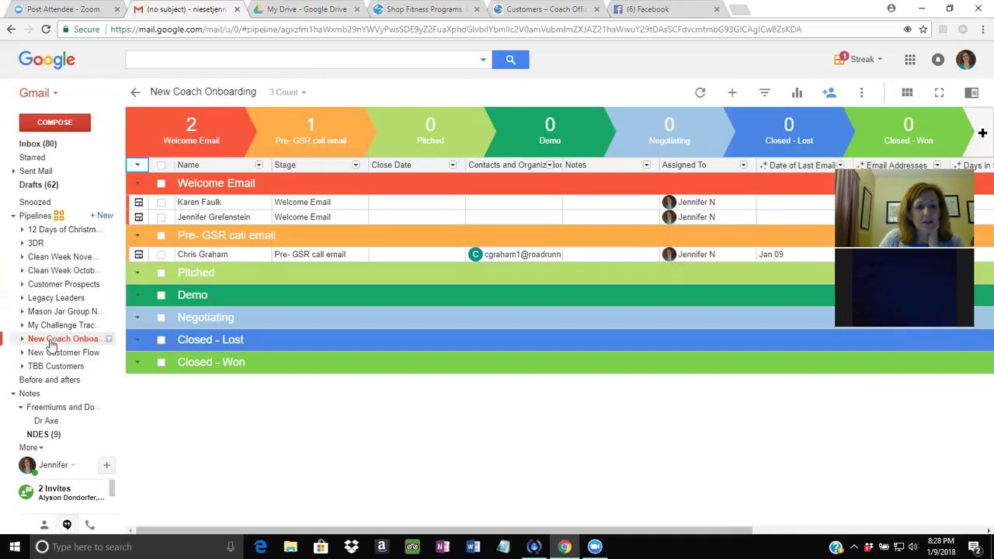
click(139, 255)
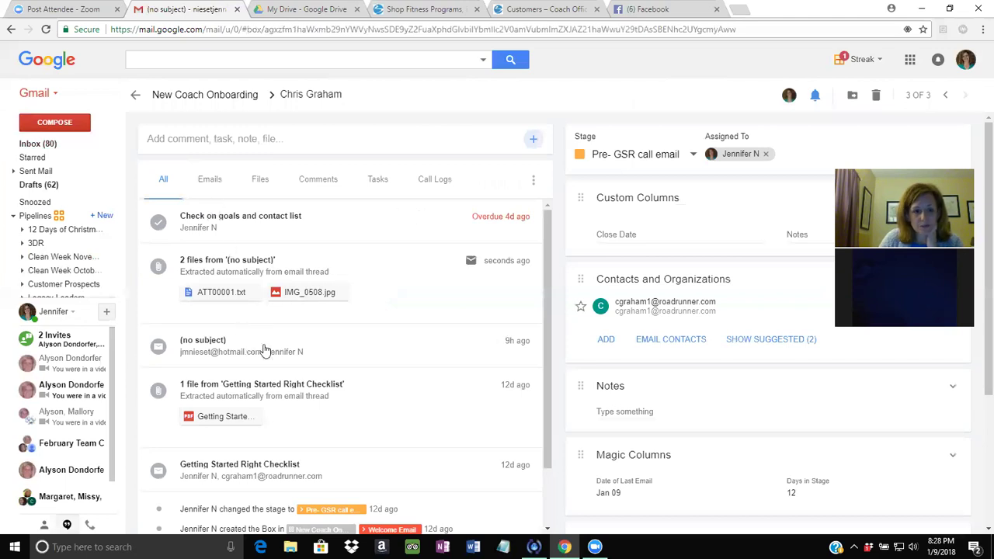
scroll(264, 351, down, 1)
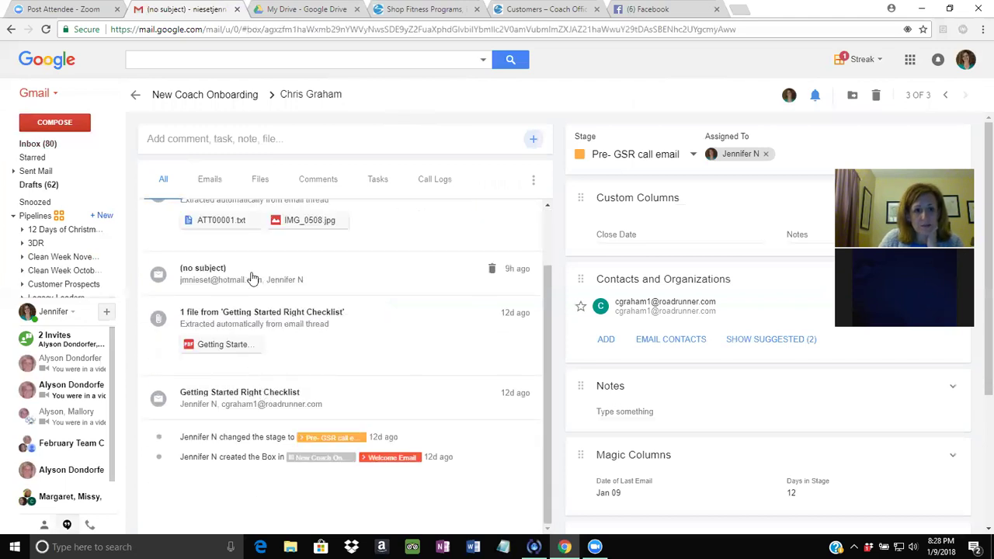
- Open the "(no subject)" email from the box, preview the IMG_0508.jpg attachment and close the preview
click(341, 278)
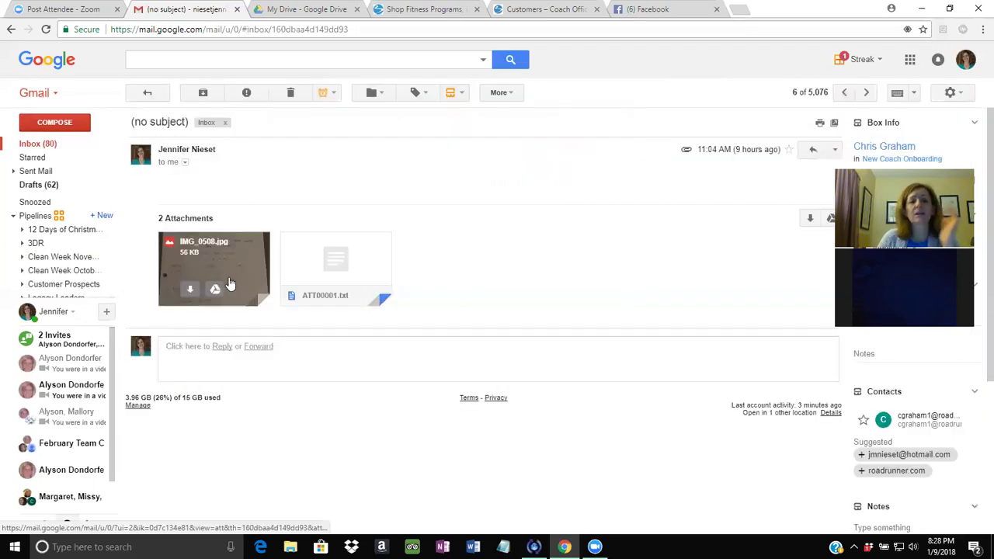
click(229, 284)
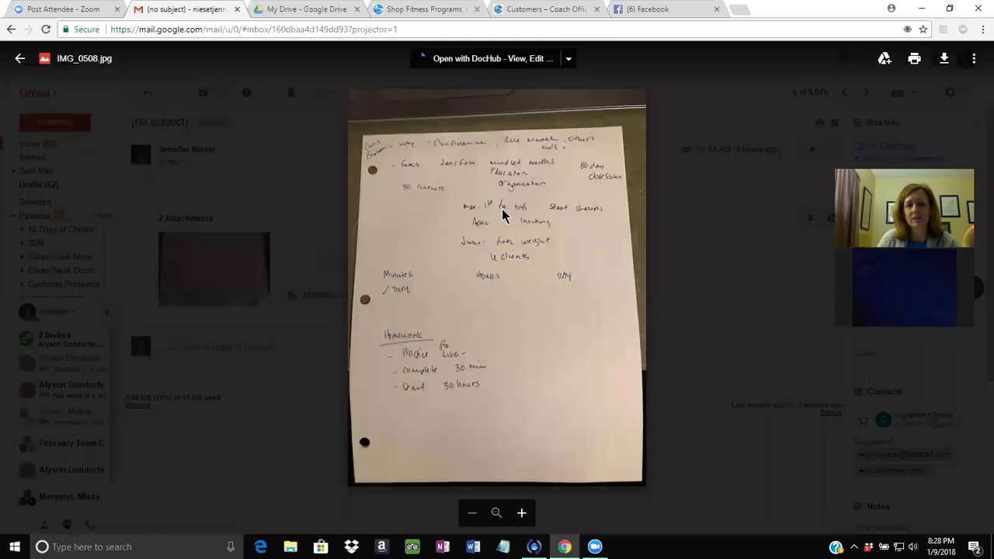
click(20, 59)
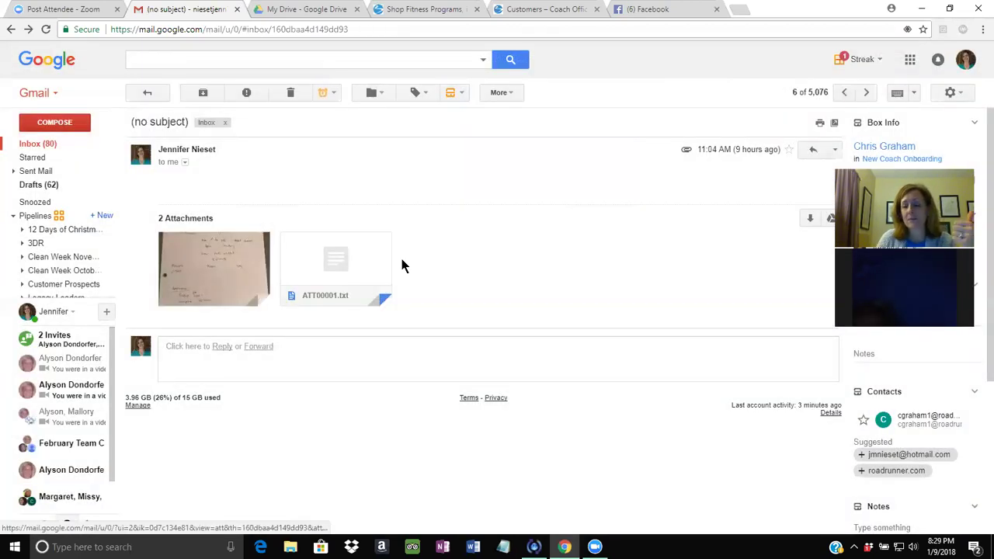